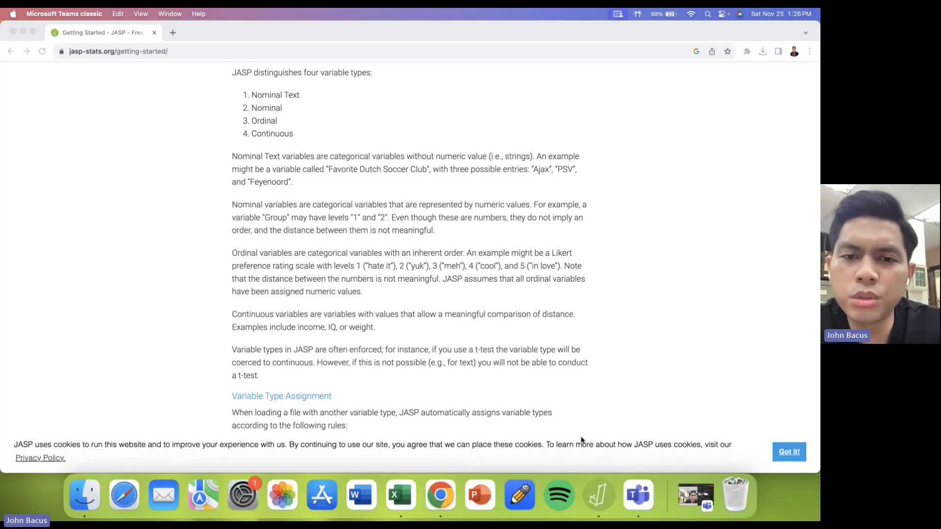
- Launch JASP, then switch to Excel and show the first rows of the tensile strength data
click(598, 496)
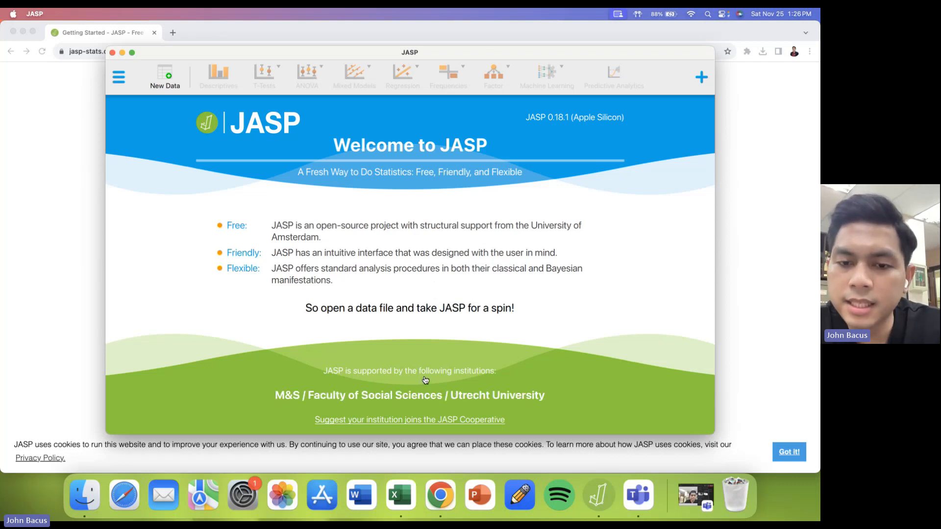
click(400, 493)
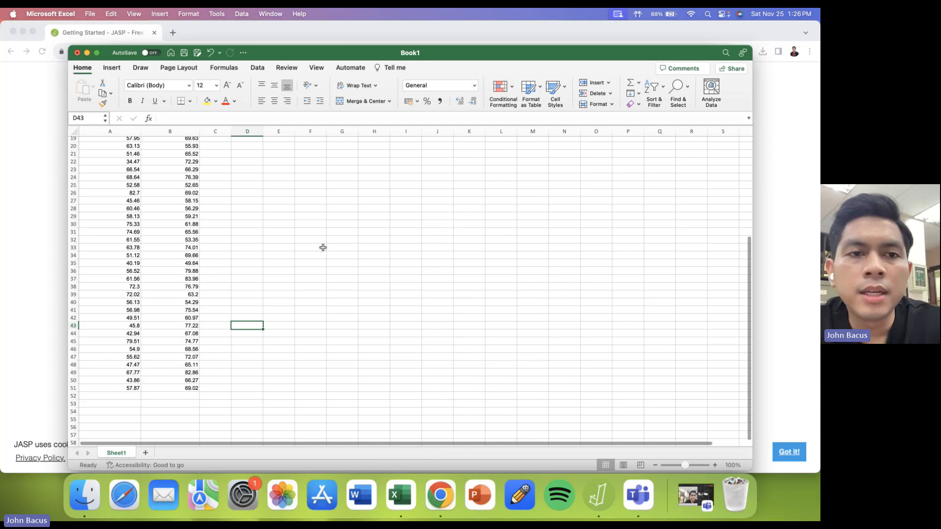
scroll(323, 247, up, 6)
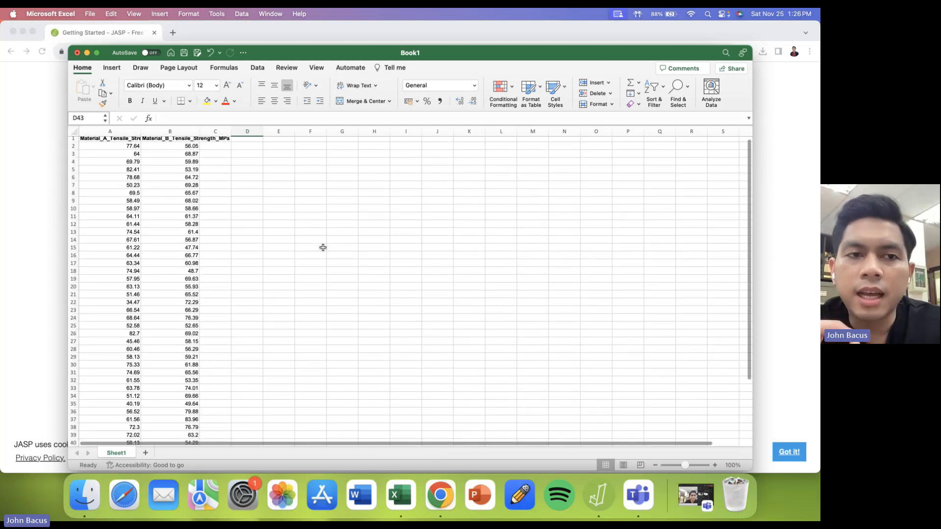
scroll(323, 248, up, 2)
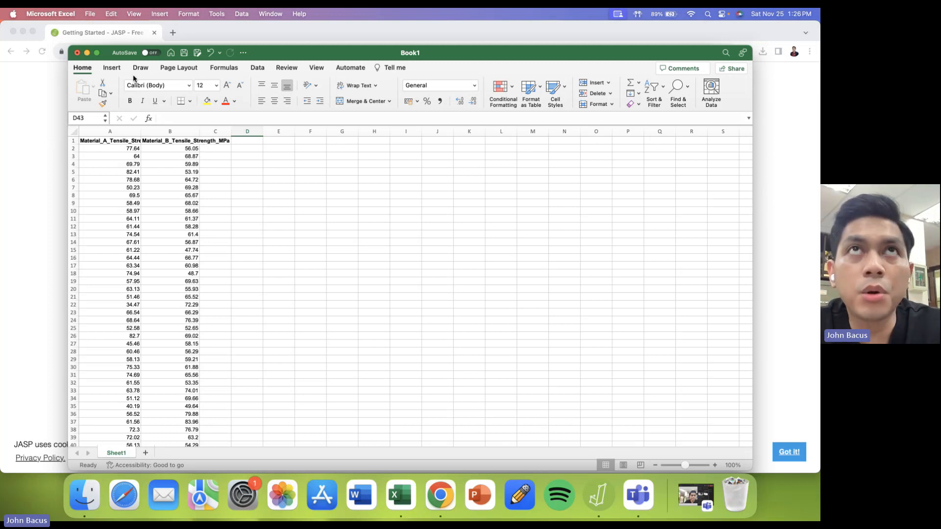
- Save a copy of the workbook as try in the Documents folder, using the CSV UTF-8 (Comma delimited) format
click(89, 13)
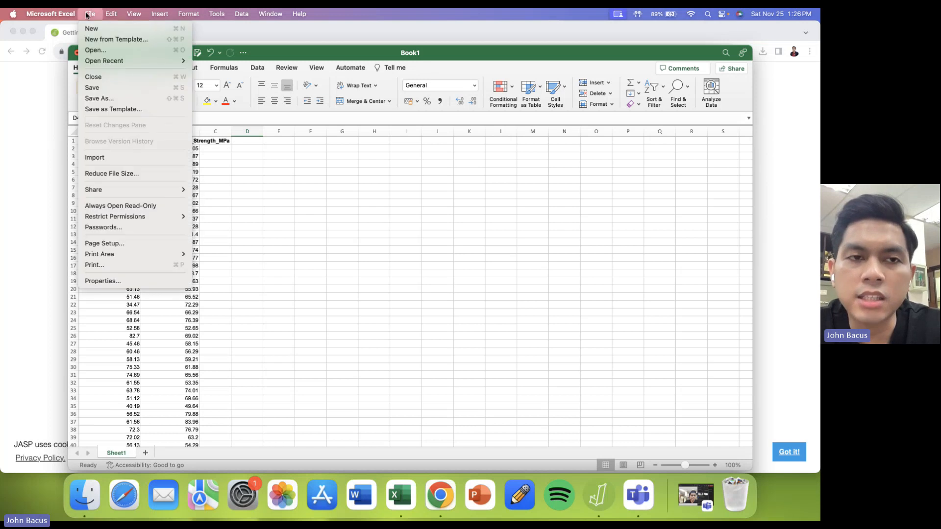
click(119, 98)
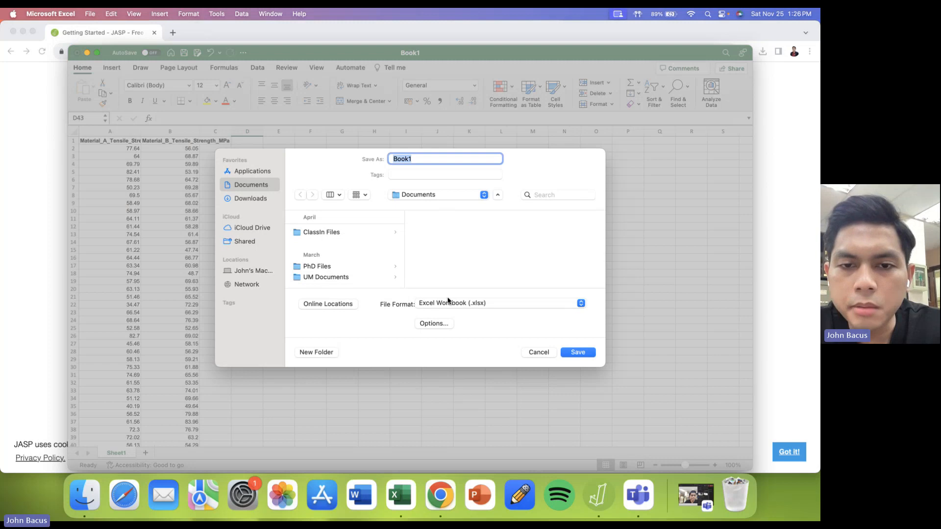
click(449, 305)
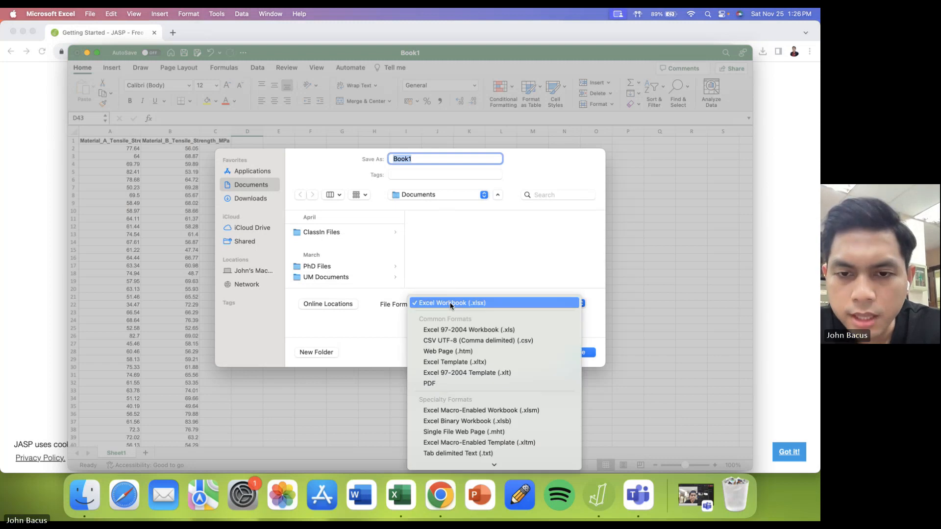
click(468, 343)
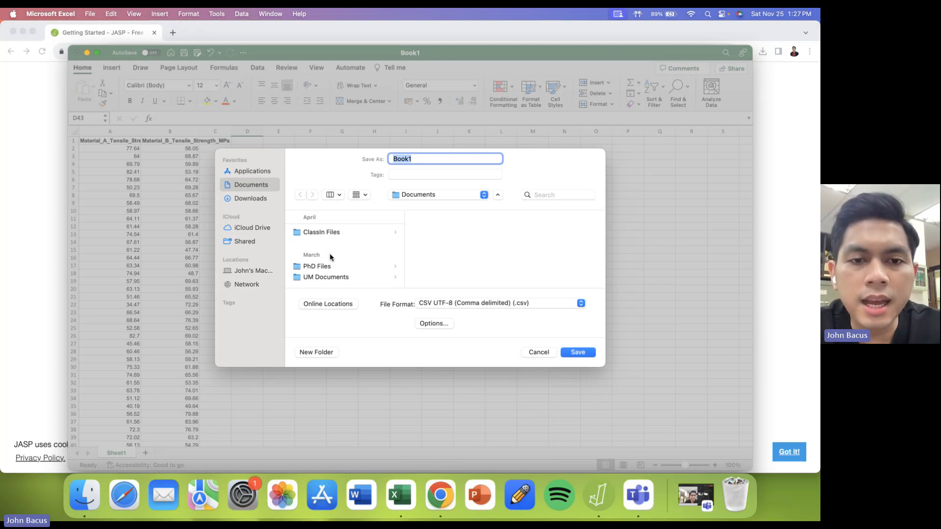
scroll(330, 256, down, 3)
scroll(330, 257, up, 3)
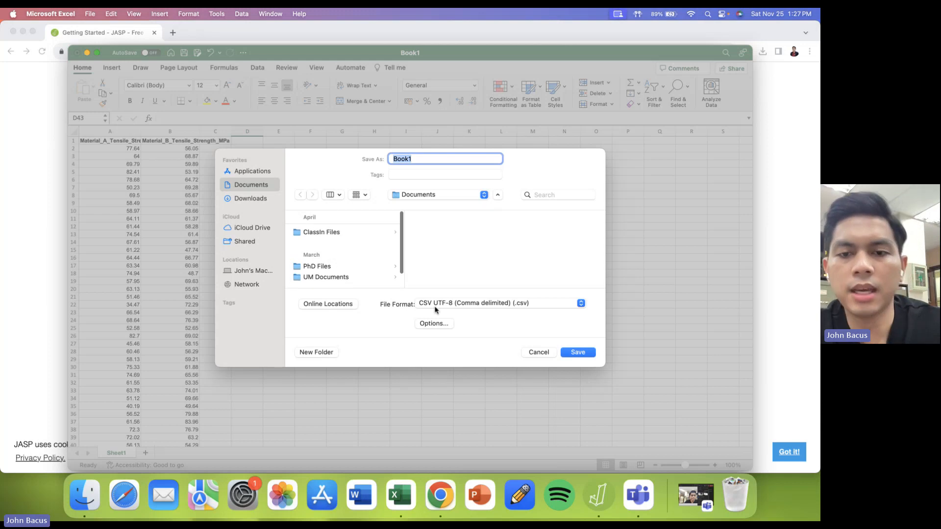
text(try)
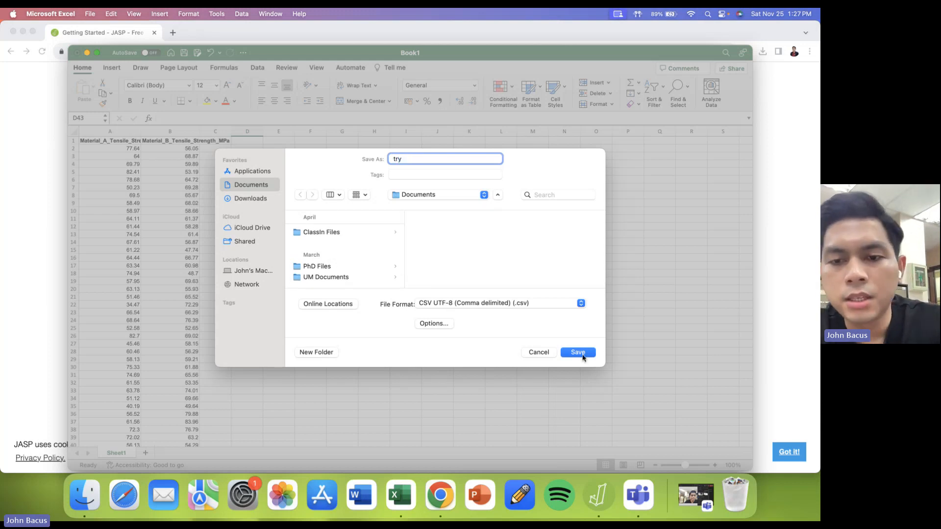
click(581, 353)
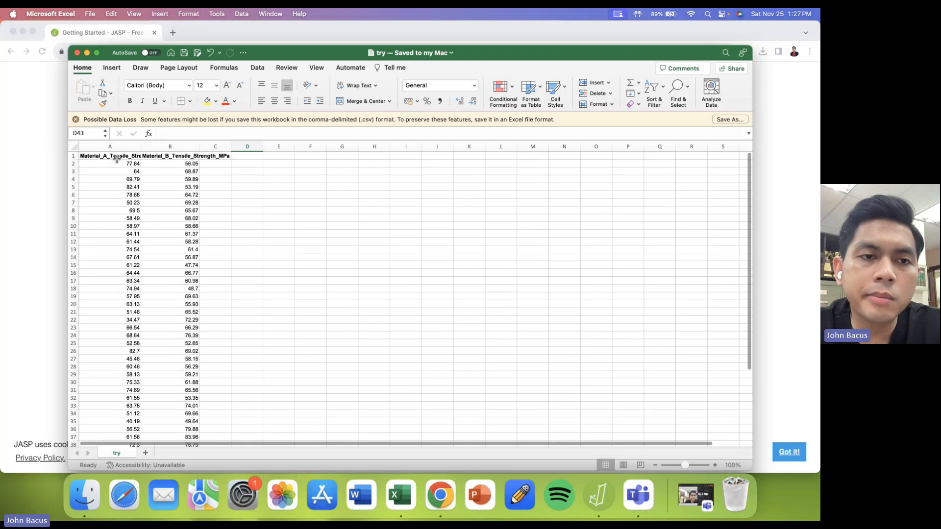
- Review the Material_A and Material_B tensile strength headers and the data rows beneath them
click(157, 154)
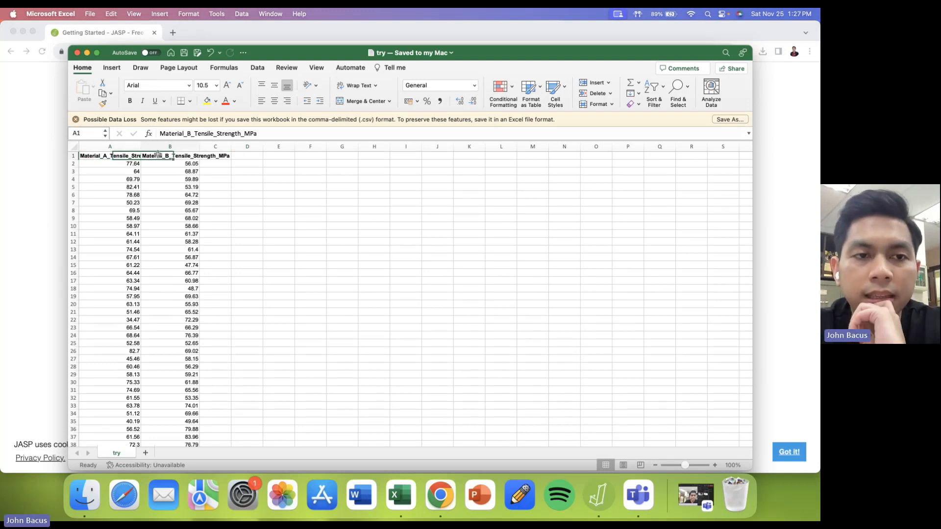
click(114, 156)
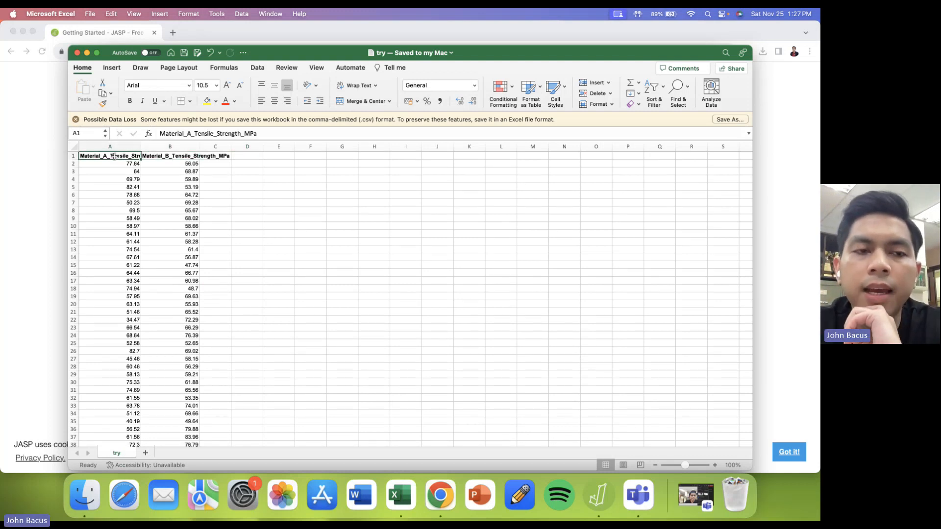
click(162, 156)
scroll(139, 203, down, 2)
scroll(139, 202, down, 2)
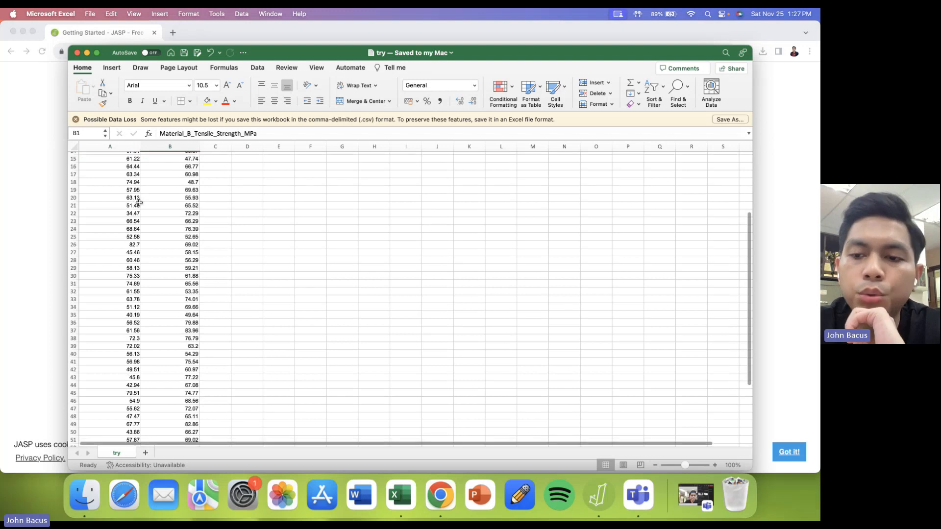
scroll(139, 203, up, 5)
scroll(139, 203, down, 1)
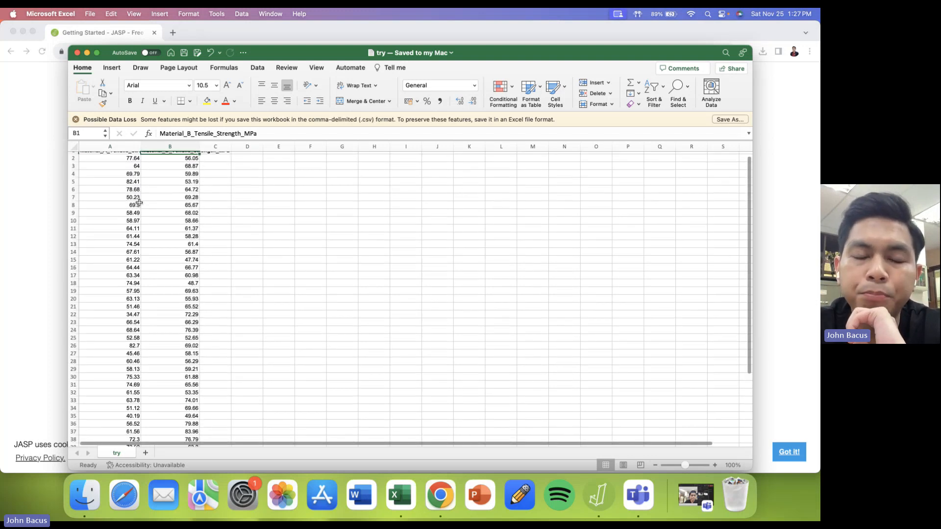
scroll(139, 203, up, 1)
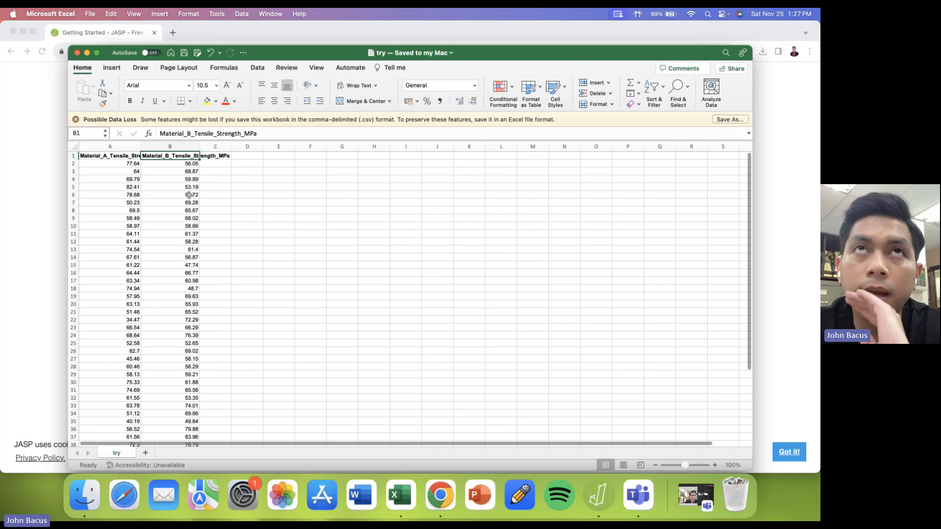
- Switch to JASP and open try.csv from the Documents folder on the computer
click(598, 495)
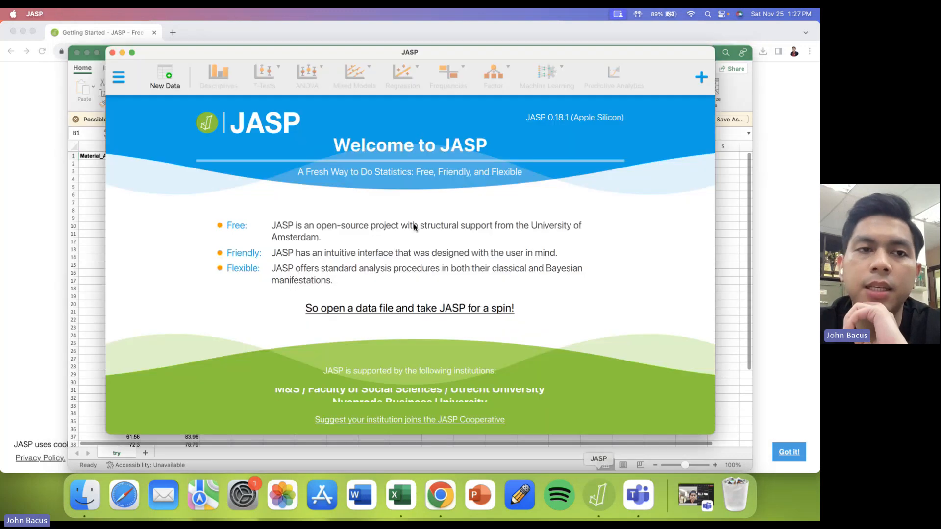
click(126, 90)
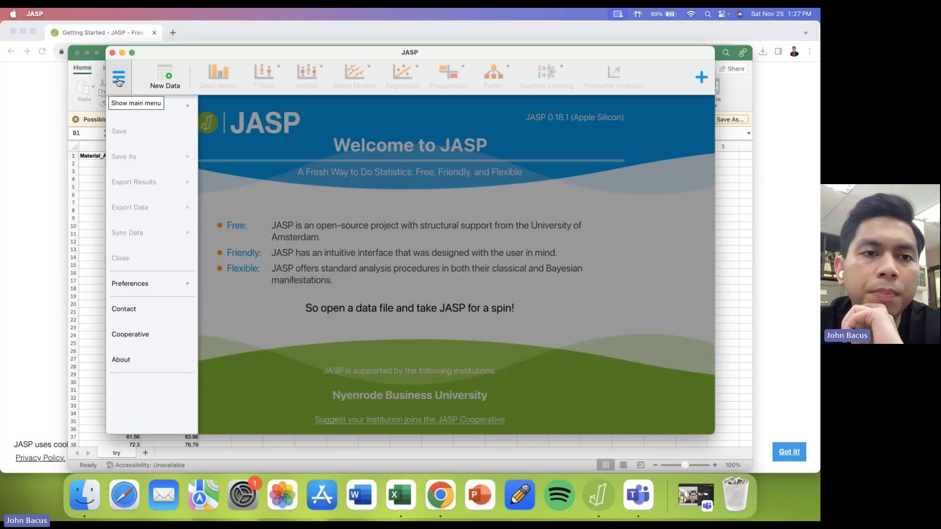
click(135, 108)
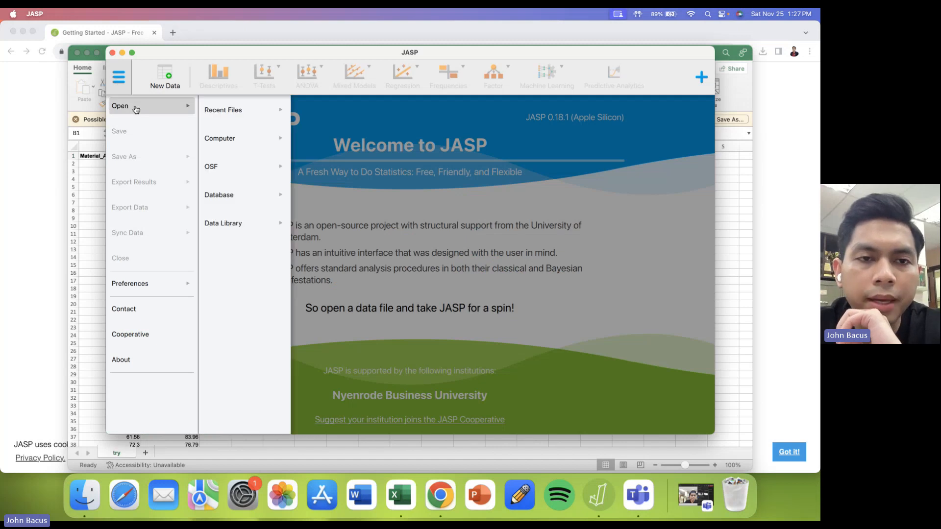
click(219, 138)
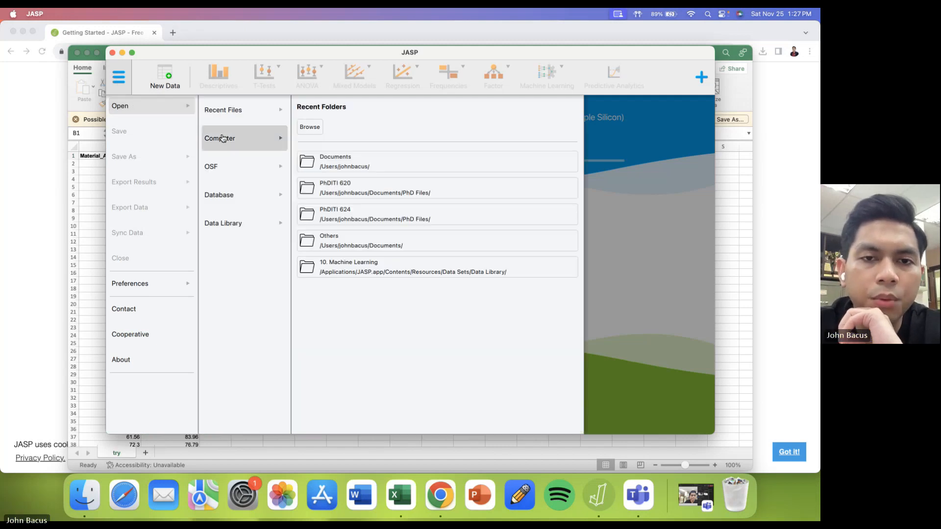
click(345, 164)
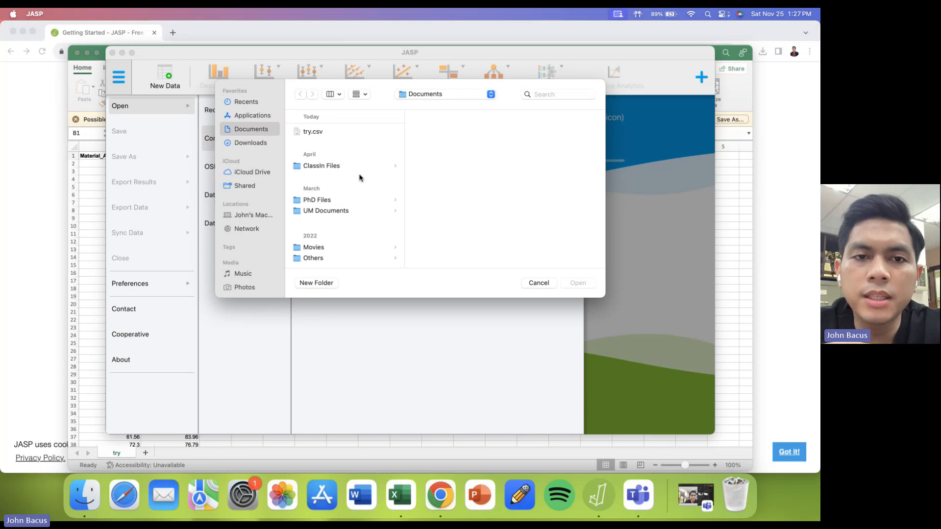
click(318, 132)
double_click(318, 132)
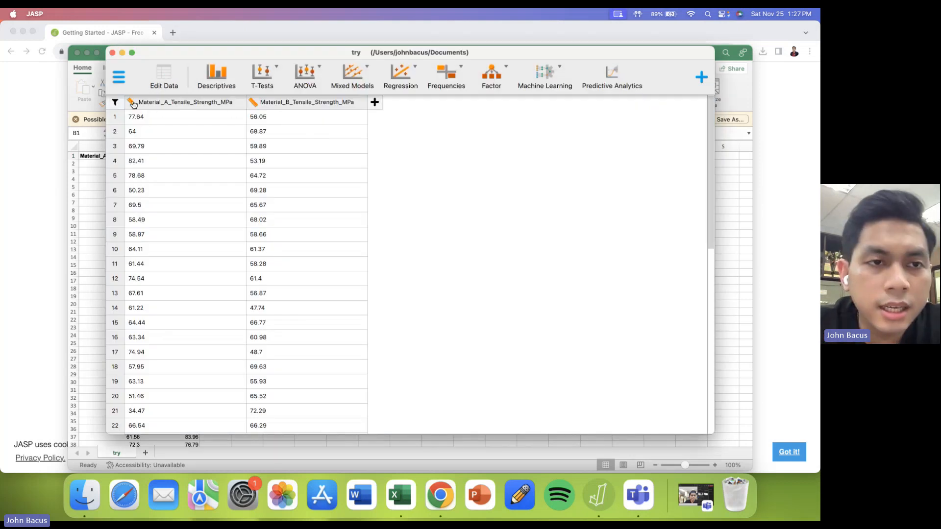
- Examine the column type choices for the Material_A and Material_B tensile strength variables
click(132, 103)
click(254, 103)
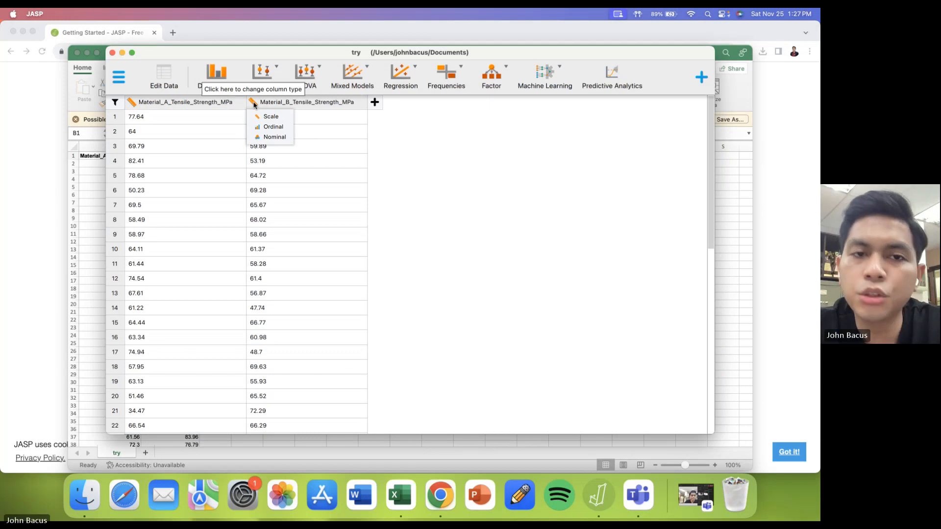
click(195, 104)
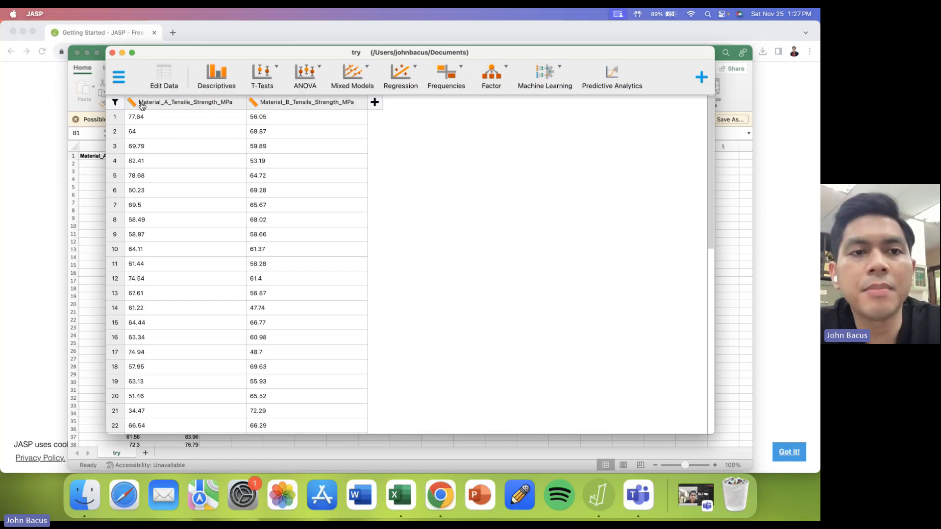
click(255, 104)
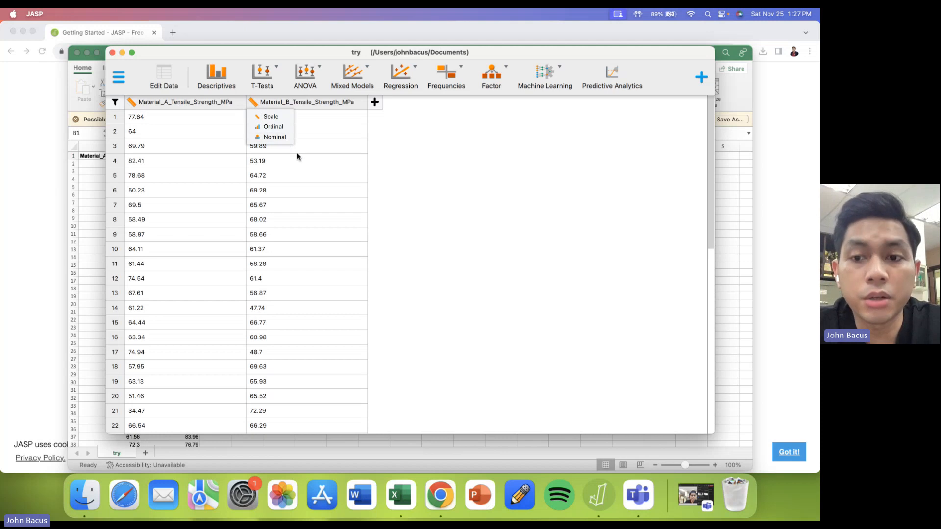
- Compare the column type choices with the Getting Started page in Chrome, highlighting the start of the ordinal variables description
click(55, 200)
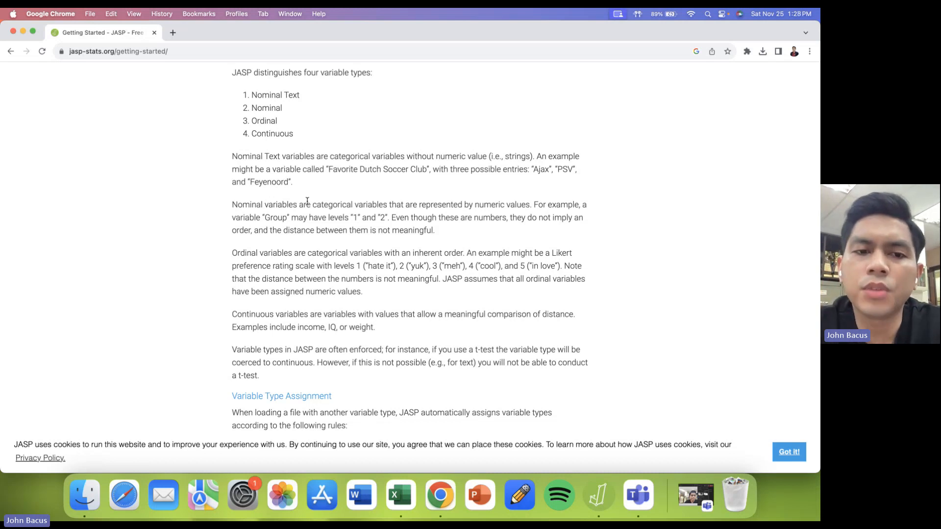
key(super+Tab)
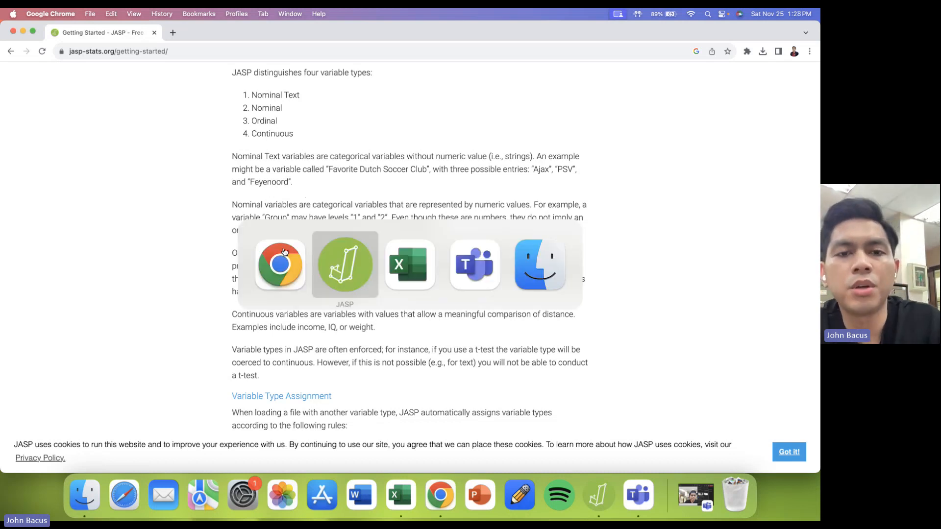
key(super+Tab)
key(Escape)
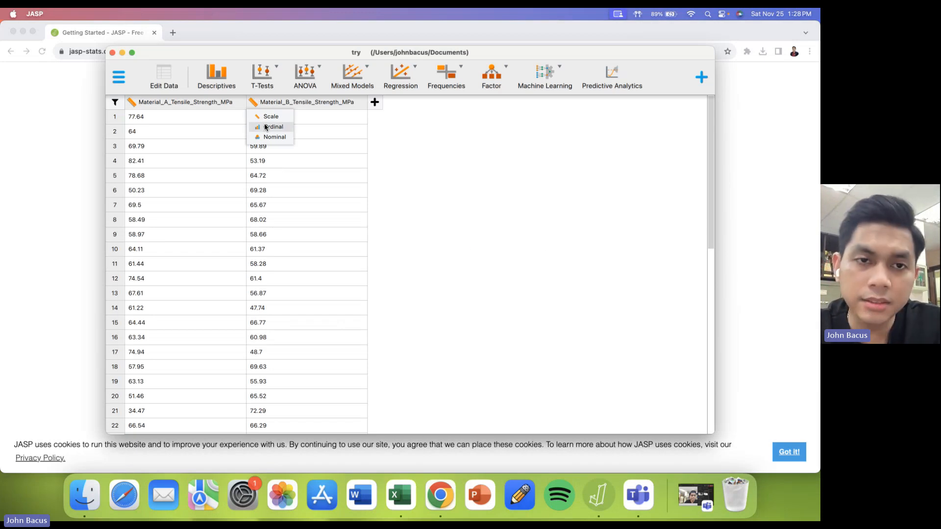
key(super+Tab)
drag(232, 255, 367, 256)
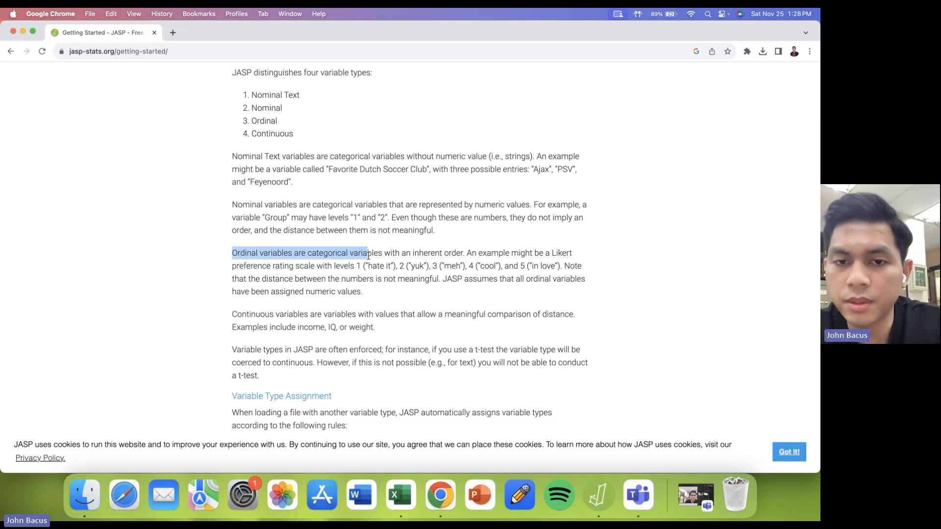
key(super+Tab)
key(super+Tab)
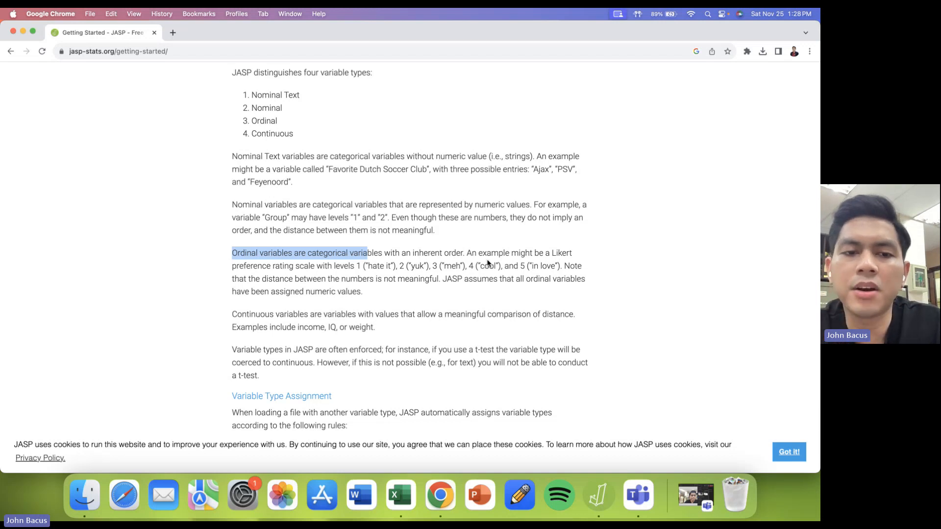
- Compare JASP's Ordinal and Nominal column type choices with the nominal variables description on the Getting Started page in Chrome
key(super+Tab)
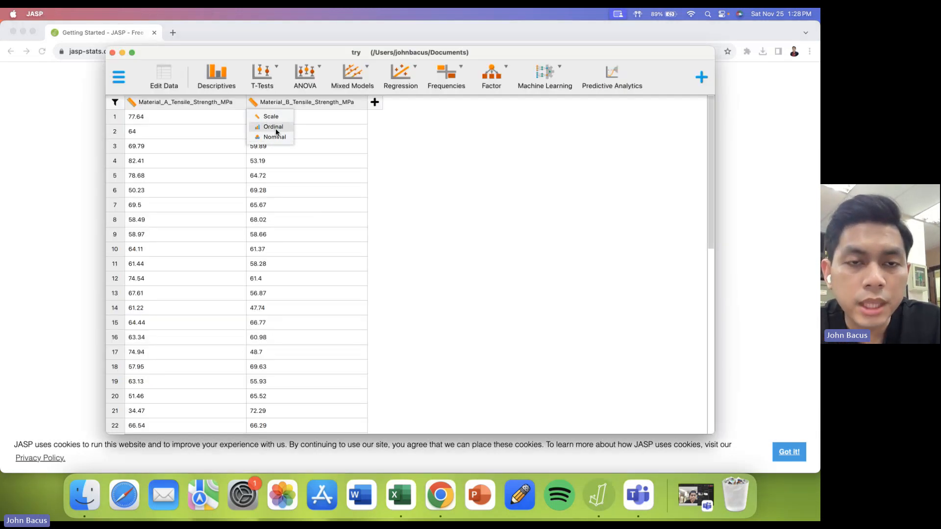
key(super+Tab)
key(super+Tab)
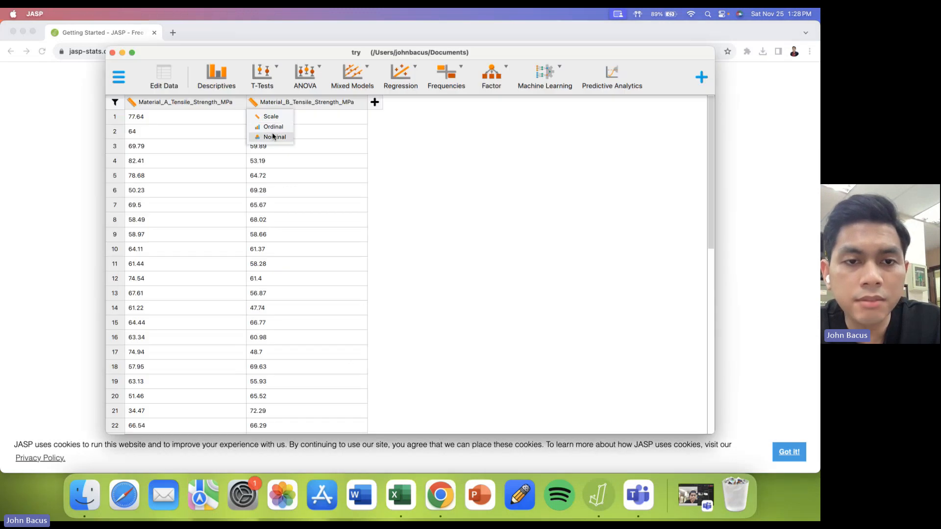
key(super+Tab)
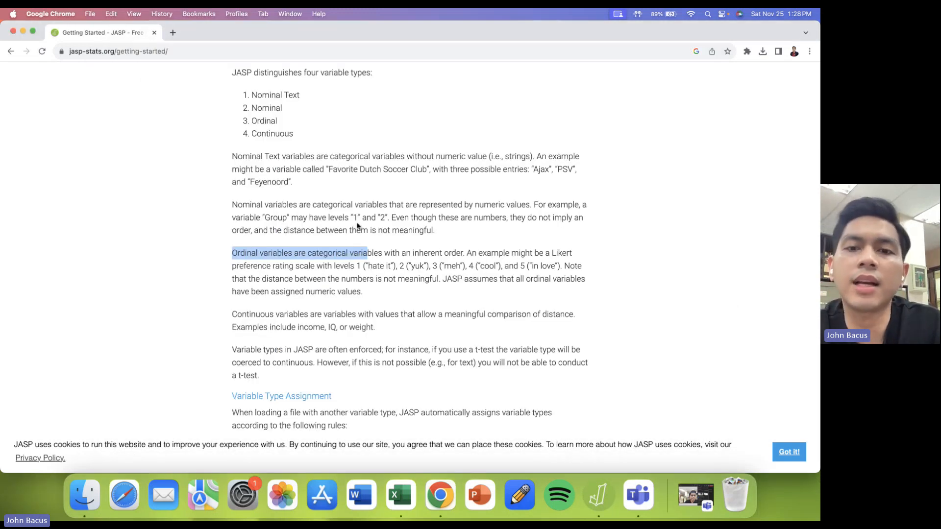
key(super+Tab)
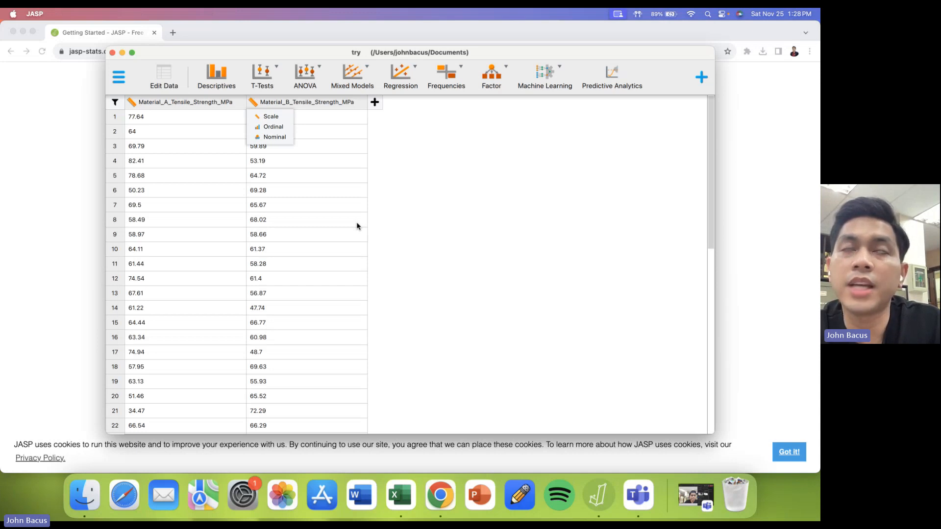
key(super+Tab)
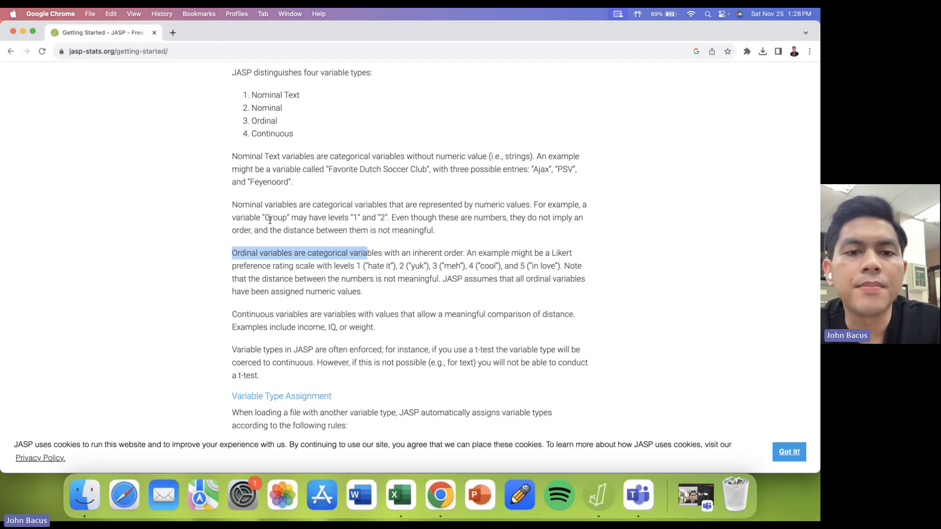
- Read the "Group" example in the nominal variables description on the Getting Started page and return to JASP
drag(262, 218, 303, 219)
click(351, 223)
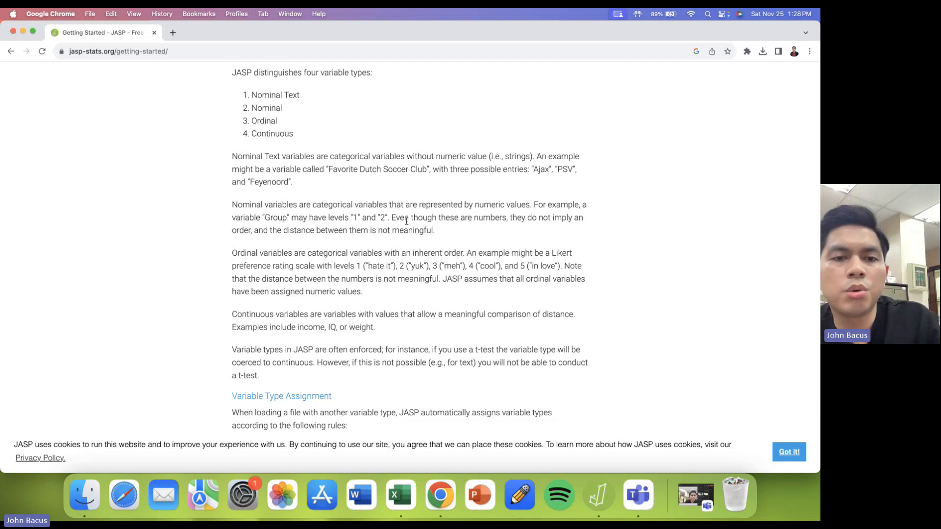
key(super+Tab)
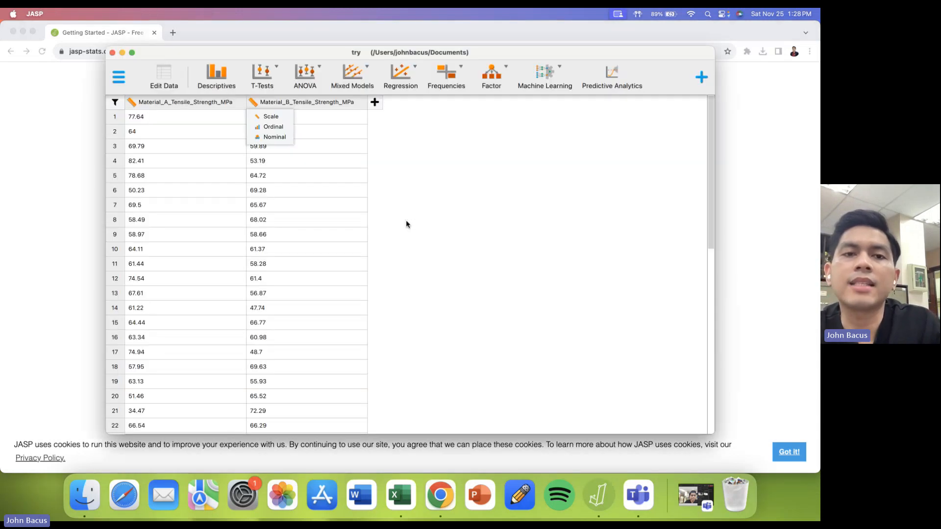
- Try the Nominal type on the Material_B_Tensile_Strength_MPa column and set it back to Scale
click(277, 137)
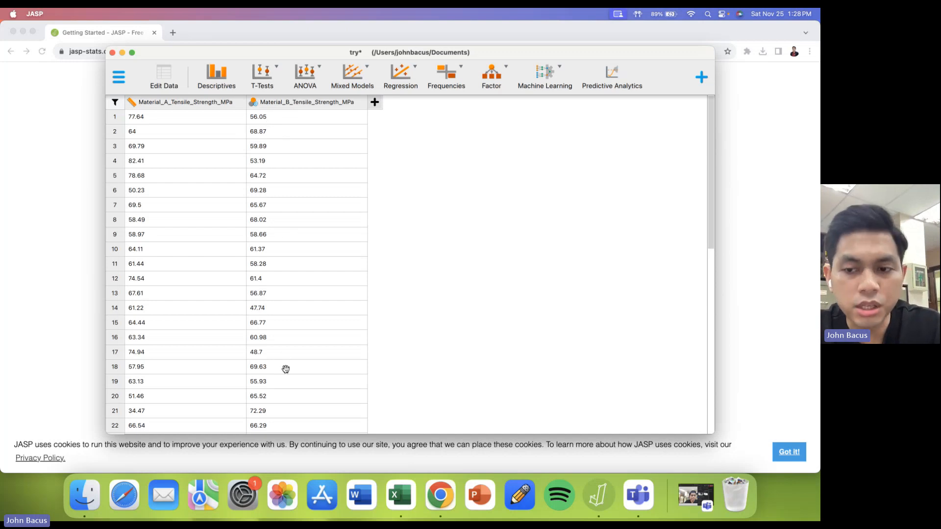
click(255, 106)
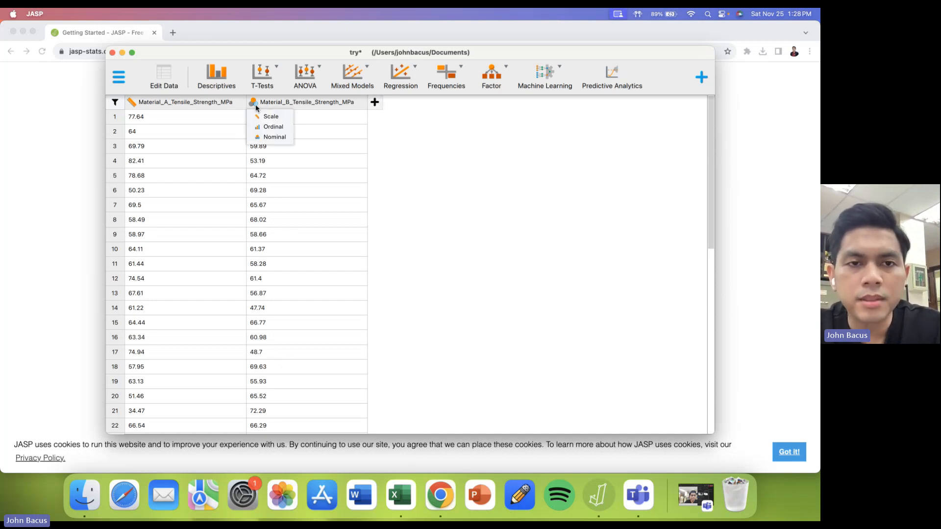
click(269, 117)
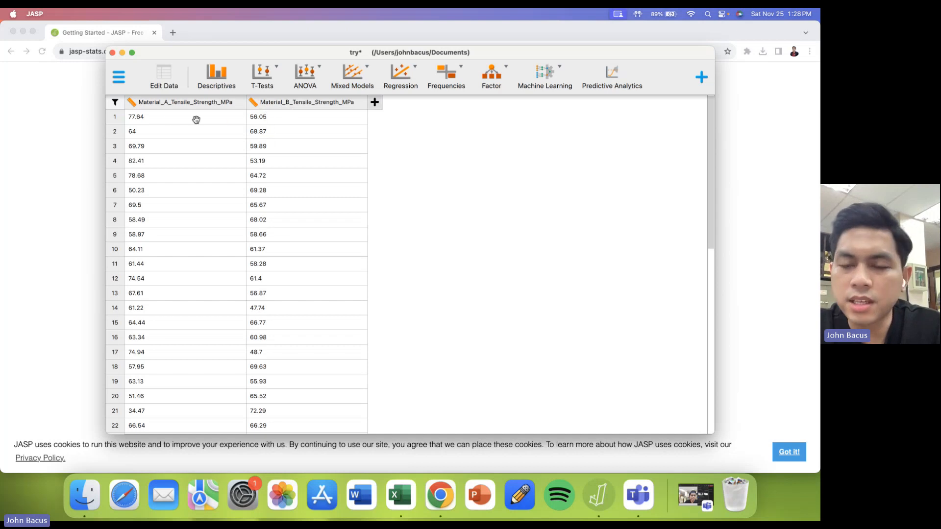
- Look through the rows of both tensile strength columns and the available Classical and Bayesian t-test types
scroll(252, 196, down, 2)
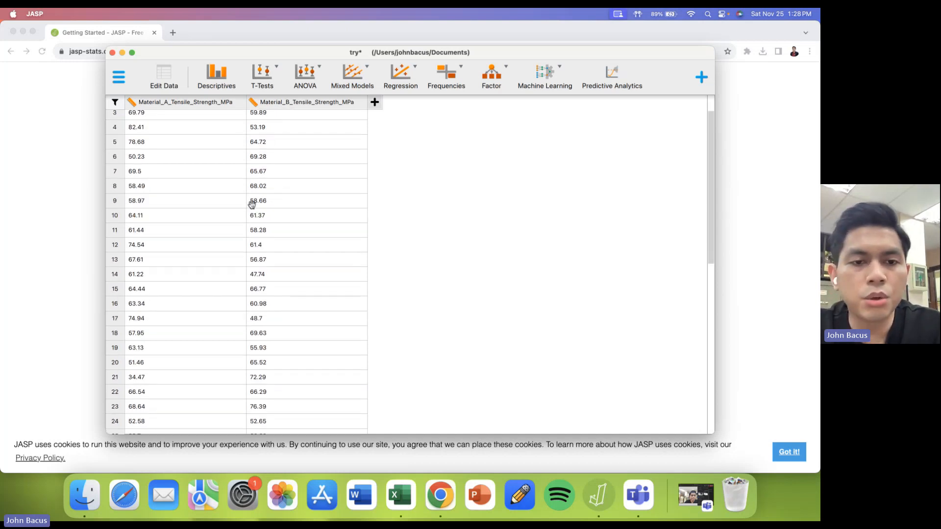
scroll(251, 204, down, 10)
scroll(251, 205, up, 10)
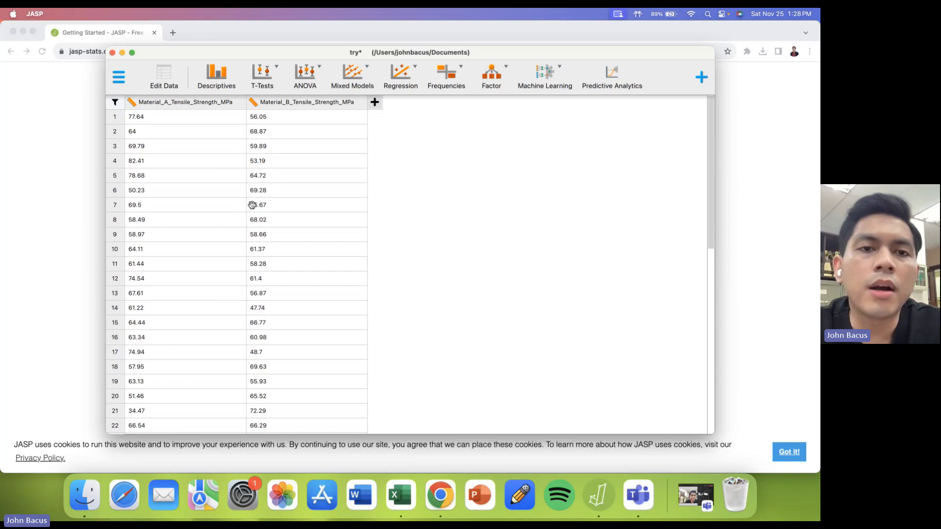
click(267, 87)
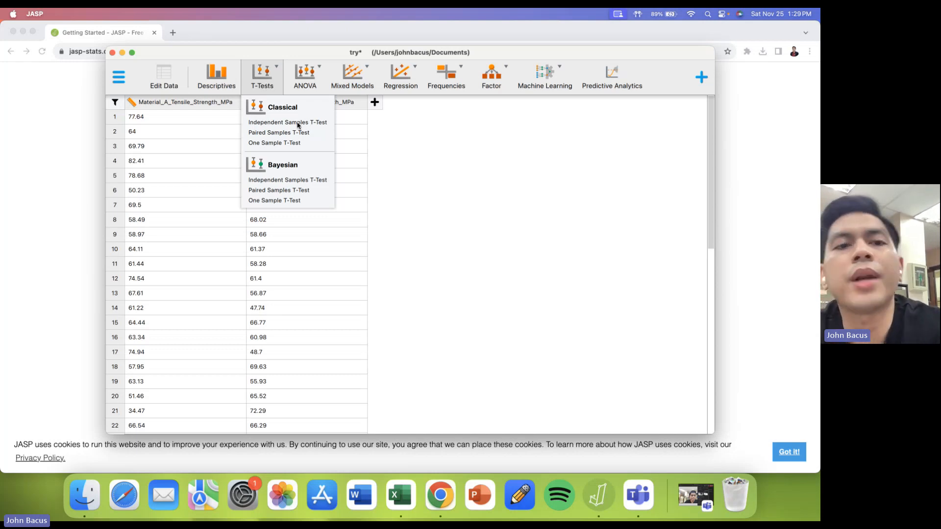
click(407, 182)
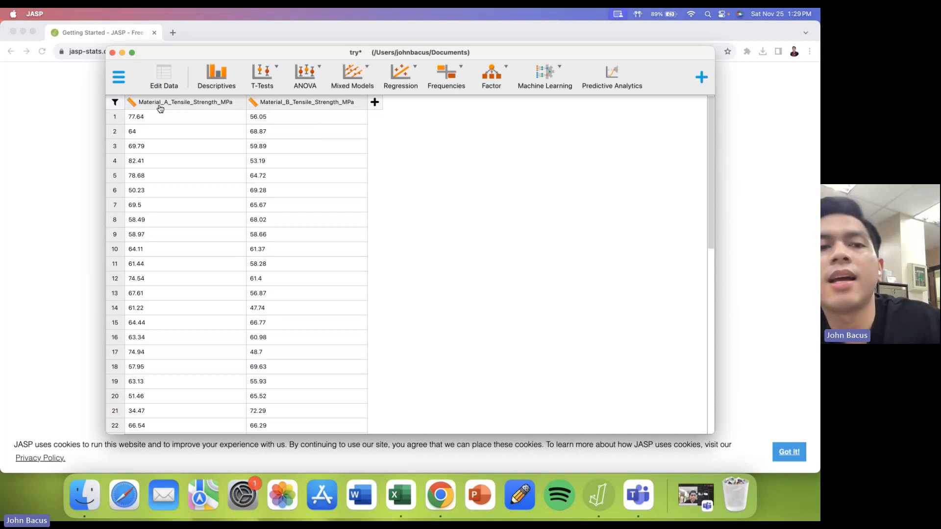
drag(158, 122, 162, 182)
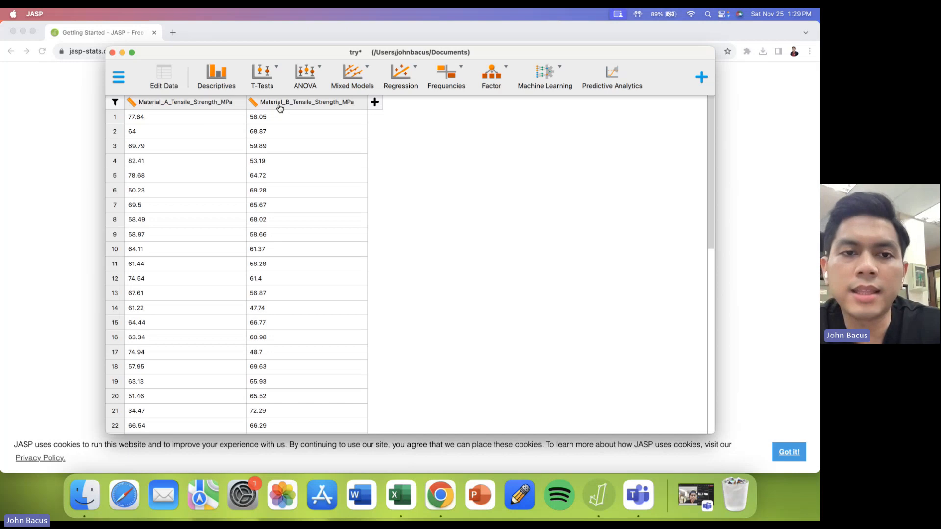
scroll(279, 126, down, 5)
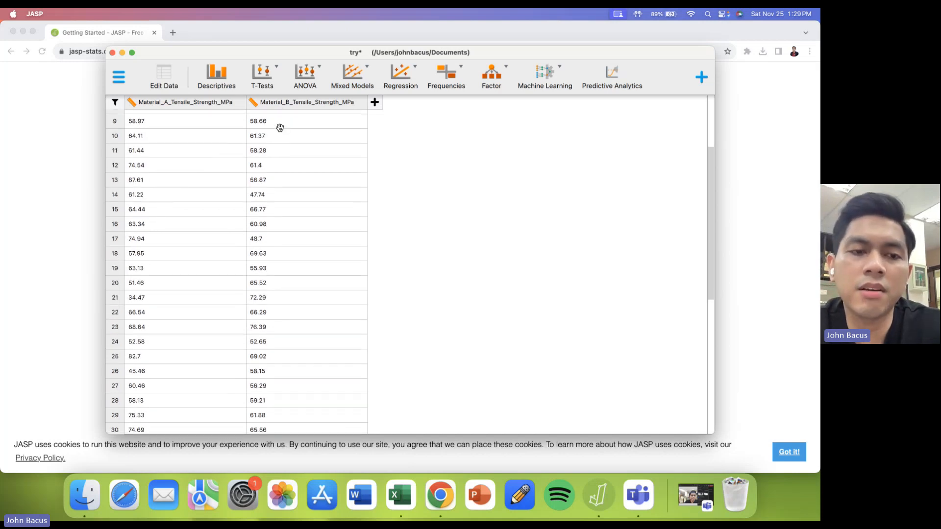
scroll(280, 126, down, 4)
scroll(294, 343, down, 8)
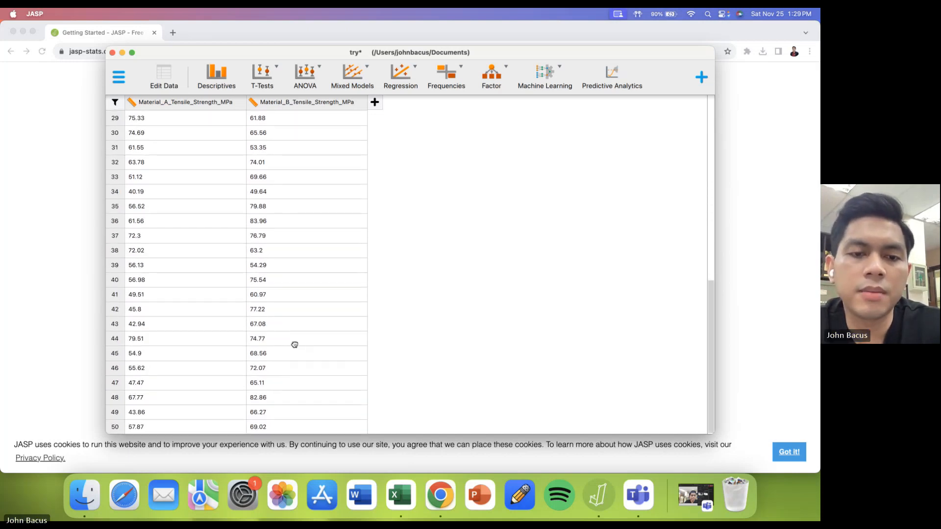
scroll(294, 343, up, 10)
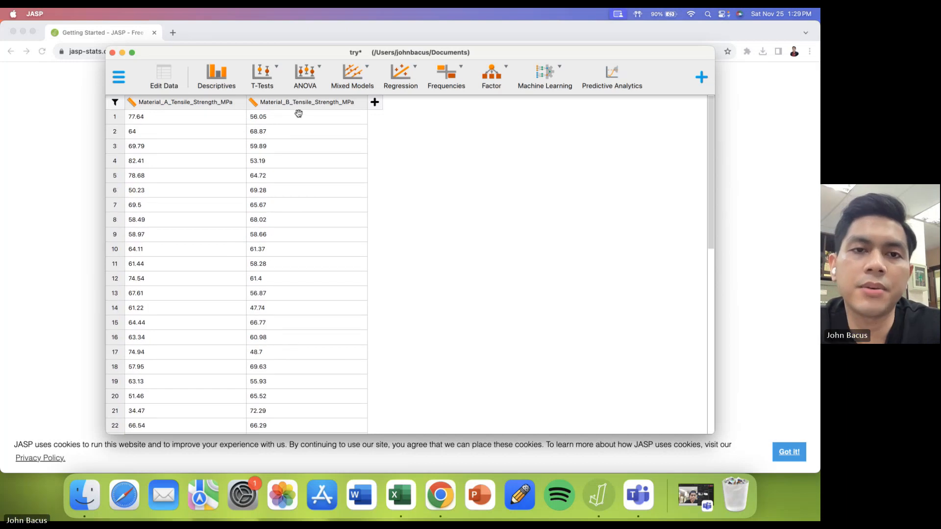
click(272, 81)
click(421, 179)
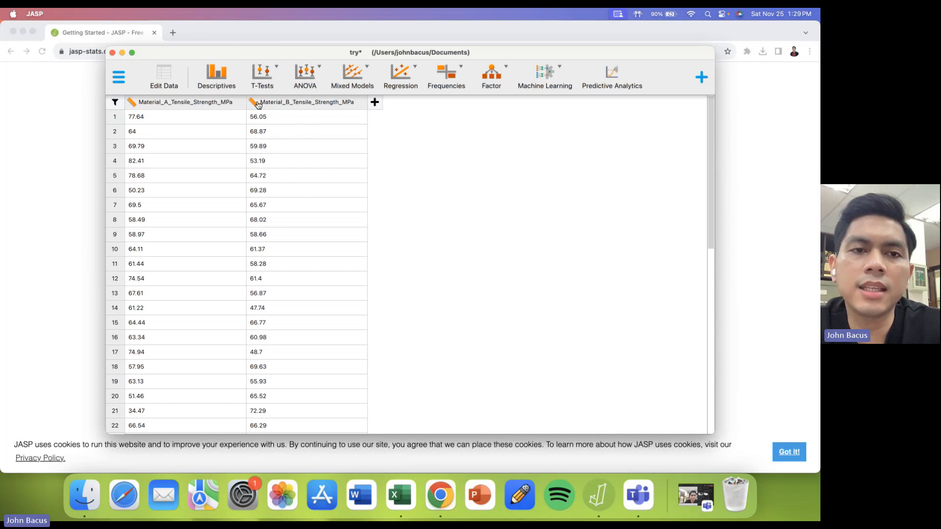
- Create a Descriptive Statistics analysis with Material_B_Tensile_Strength_MPa and Material_A_Tensile_Strength_MPa as variables and review the results table
click(219, 83)
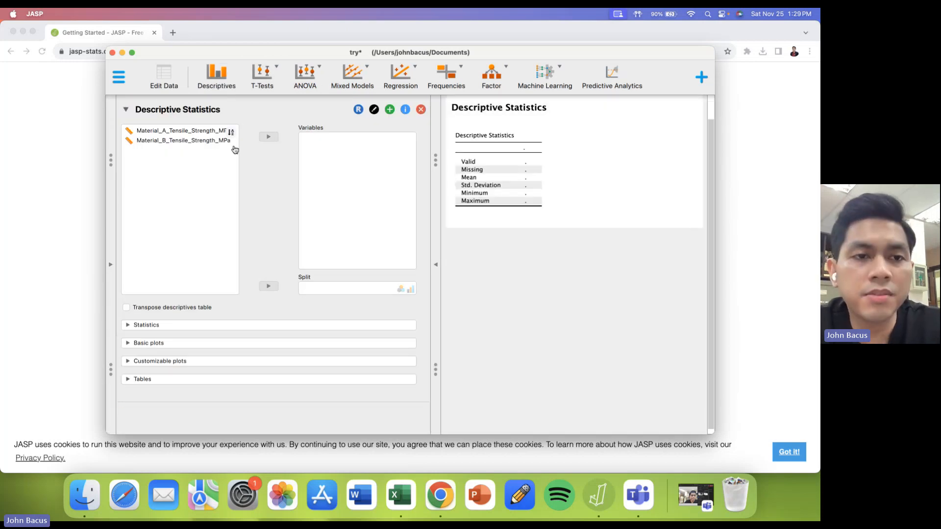
click(196, 141)
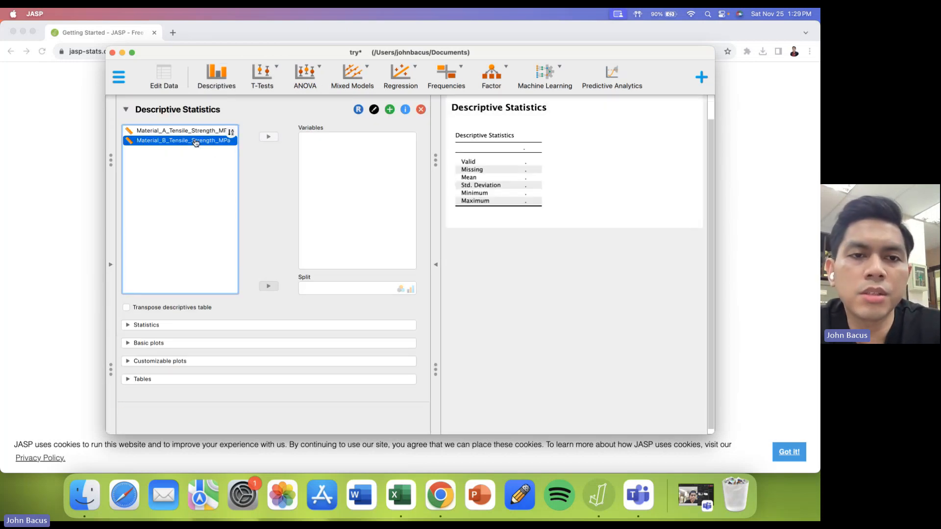
double_click(196, 142)
double_click(191, 133)
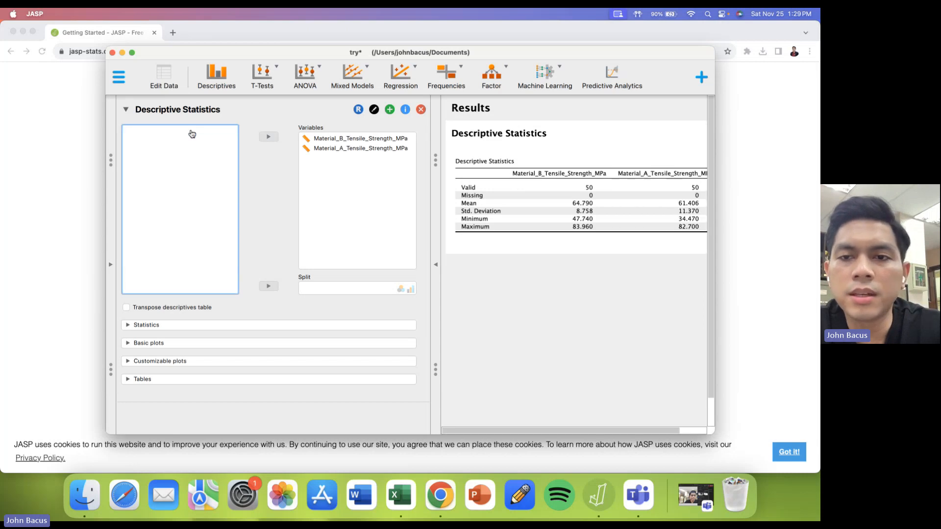
scroll(580, 195, right, 2)
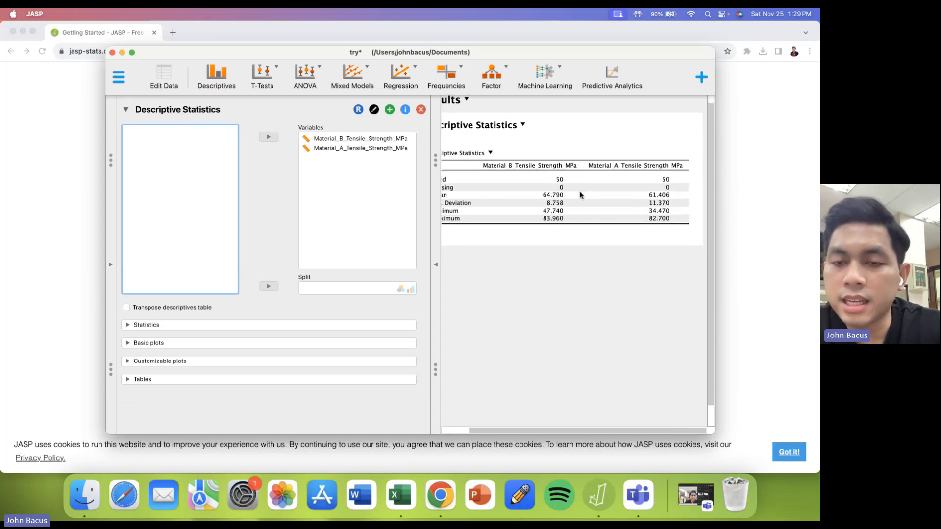
scroll(580, 195, left, 2)
click(573, 188)
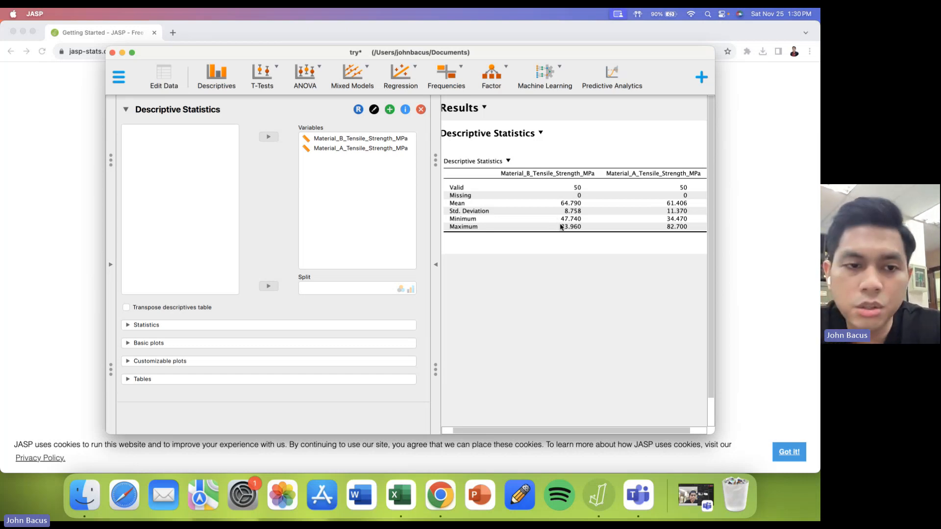
- Add Q-Q plots for both tensile strength variables and inspect them in the results
click(200, 344)
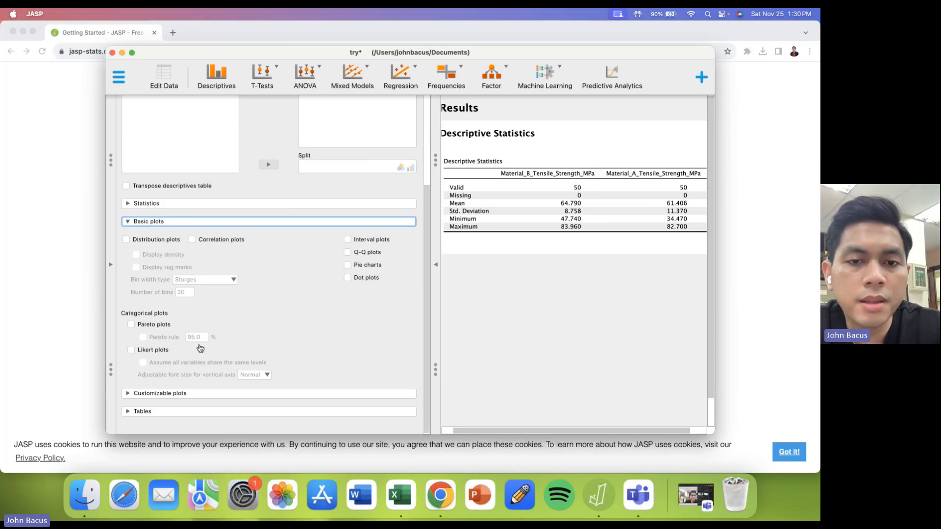
click(359, 253)
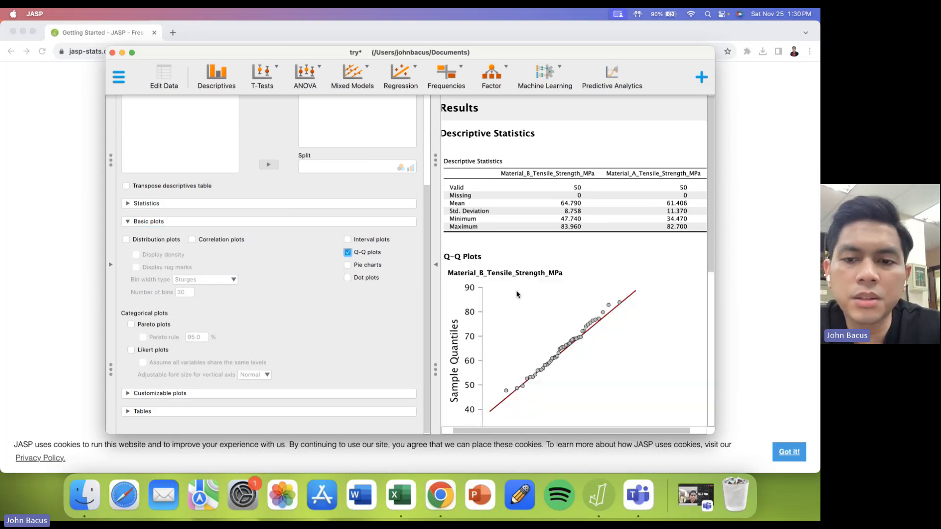
scroll(572, 326, down, 2)
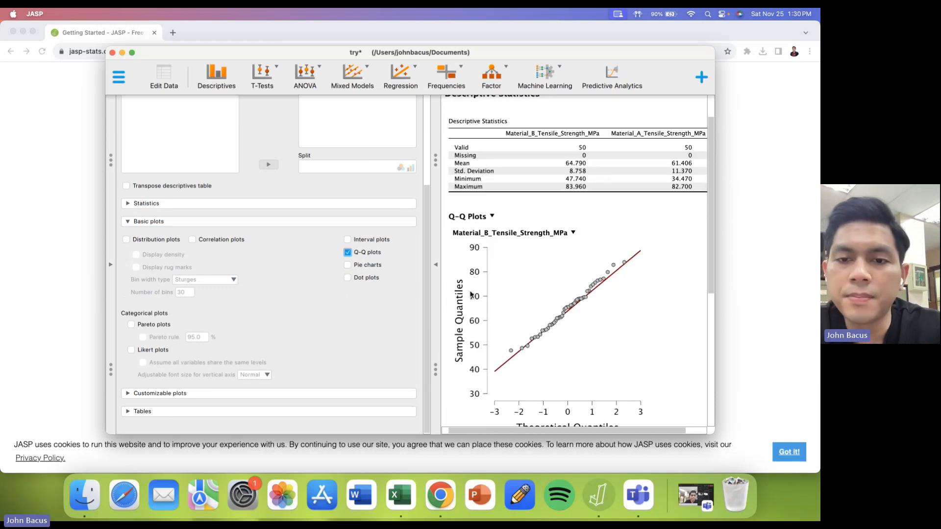
scroll(470, 294, down, 12)
scroll(471, 294, up, 9)
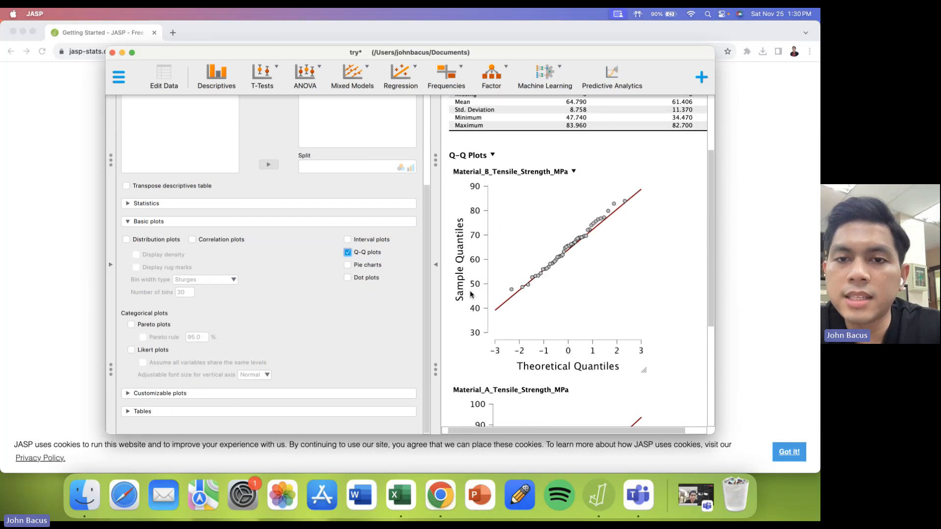
scroll(519, 205, down, 9)
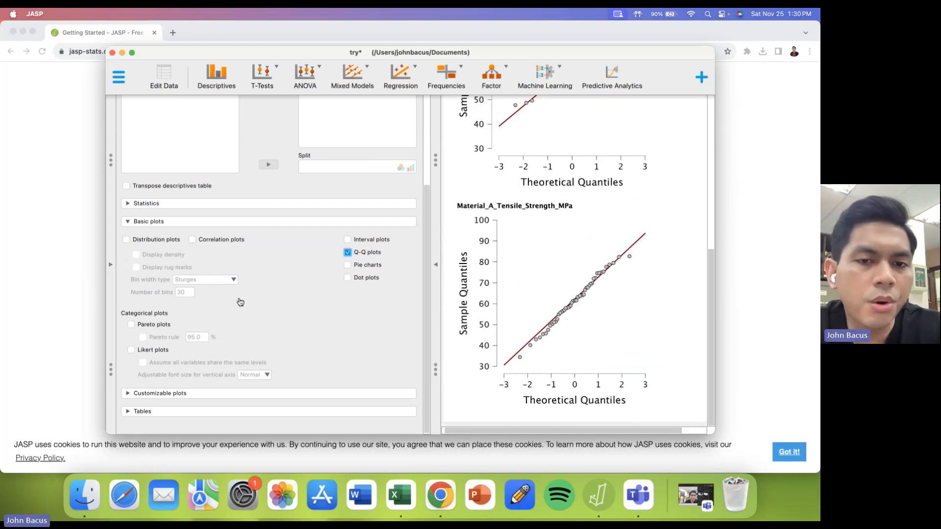
- Add boxplots for both tensile strength variables and compare the Material_A and Material_B plots
click(168, 394)
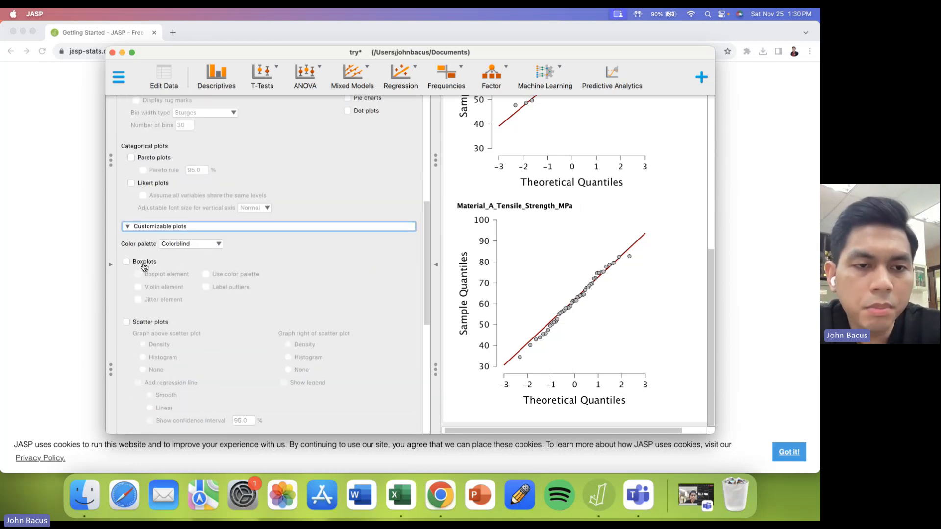
click(141, 263)
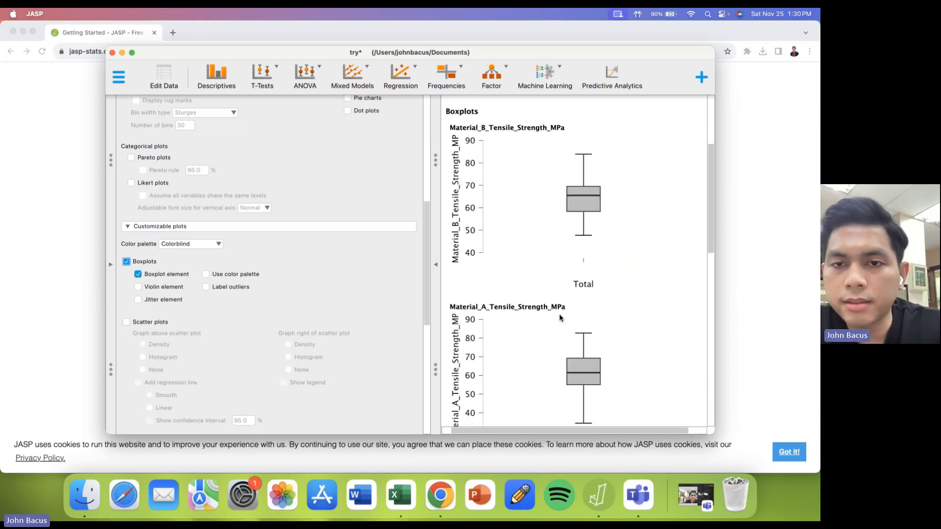
scroll(574, 338, down, 2)
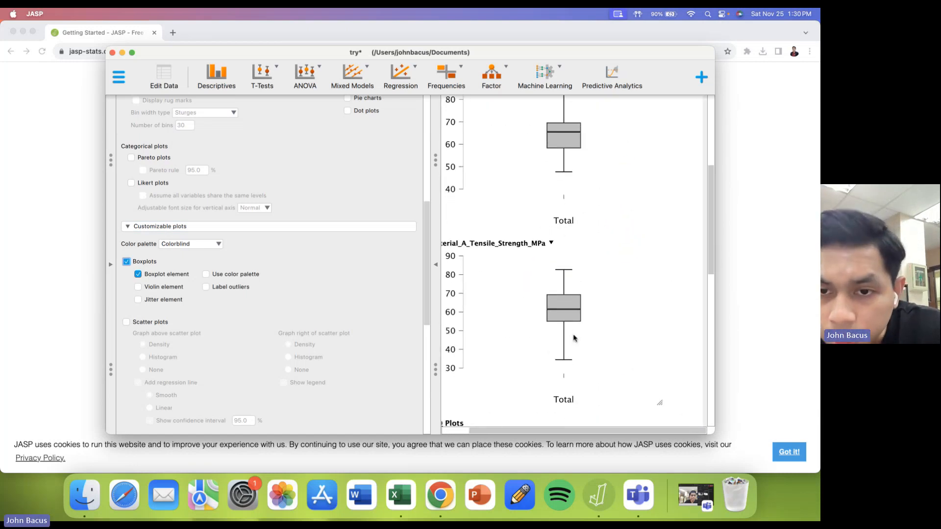
scroll(574, 338, up, 1)
scroll(573, 338, up, 1)
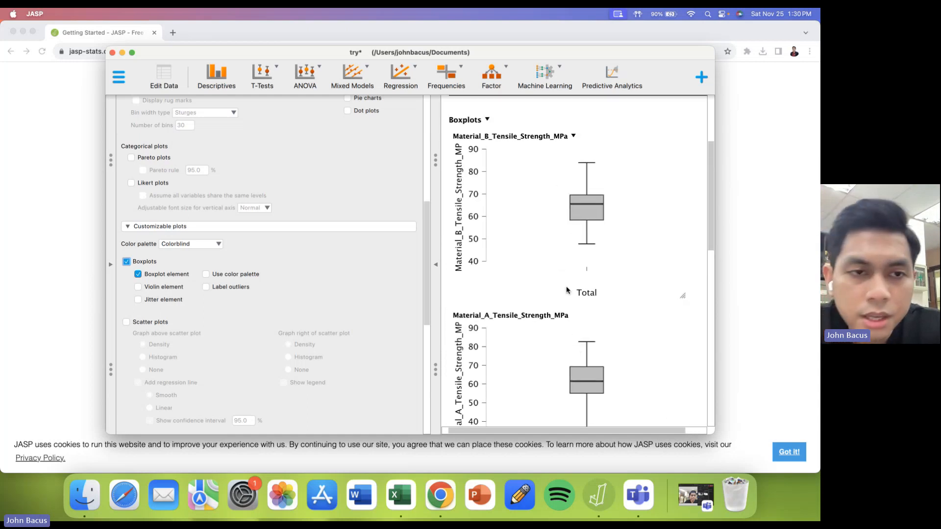
- Include the mode and median among the central tendency statistics of the descriptives table
scroll(302, 276, down, 5)
scroll(302, 276, down, 1)
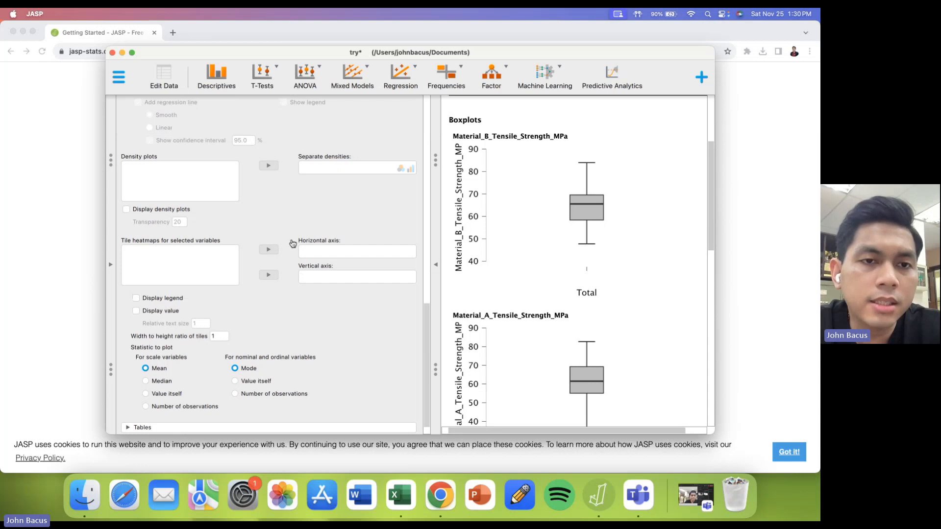
scroll(293, 244, up, 8)
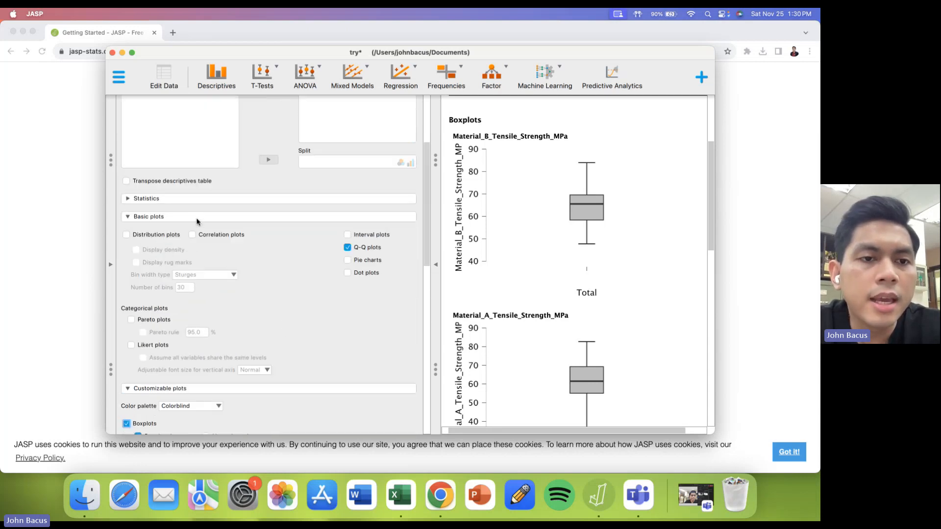
click(190, 200)
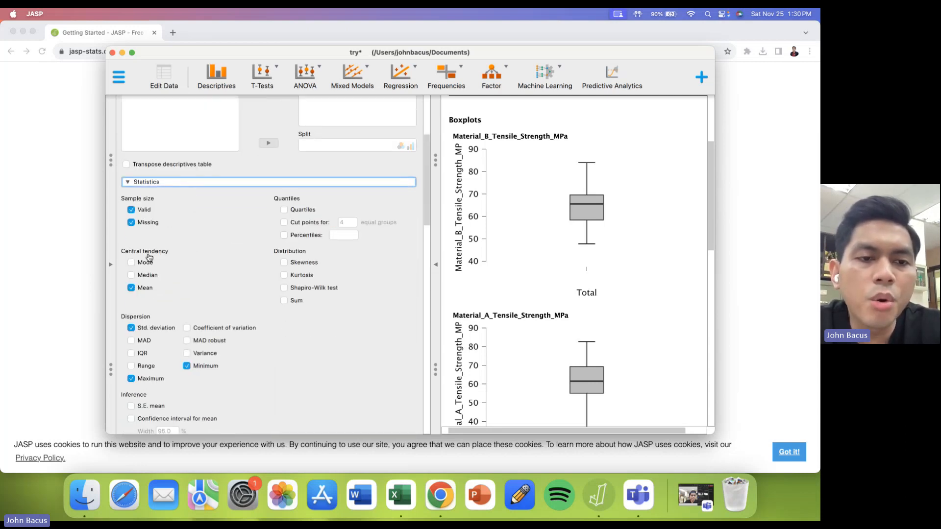
click(141, 264)
click(141, 276)
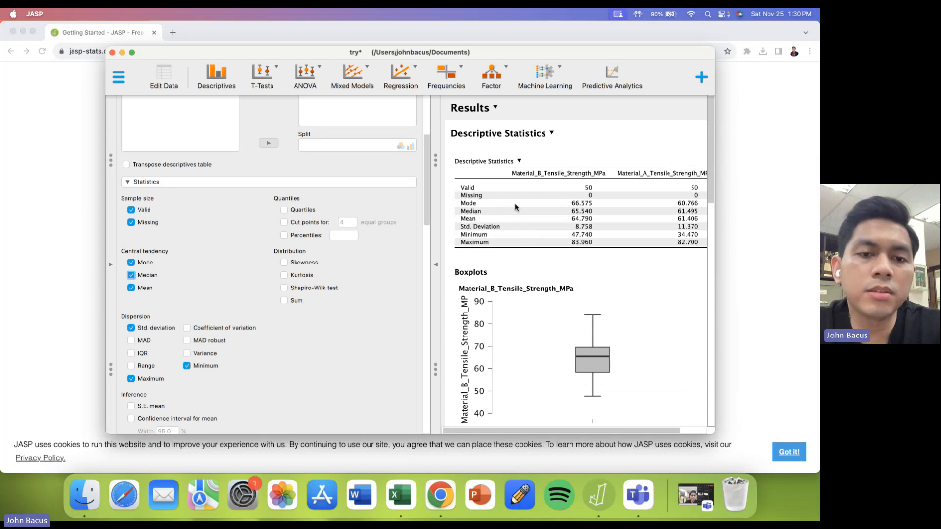
- Enable quartiles, percentiles and variance for the descriptive statistics table
scroll(380, 284, down, 2)
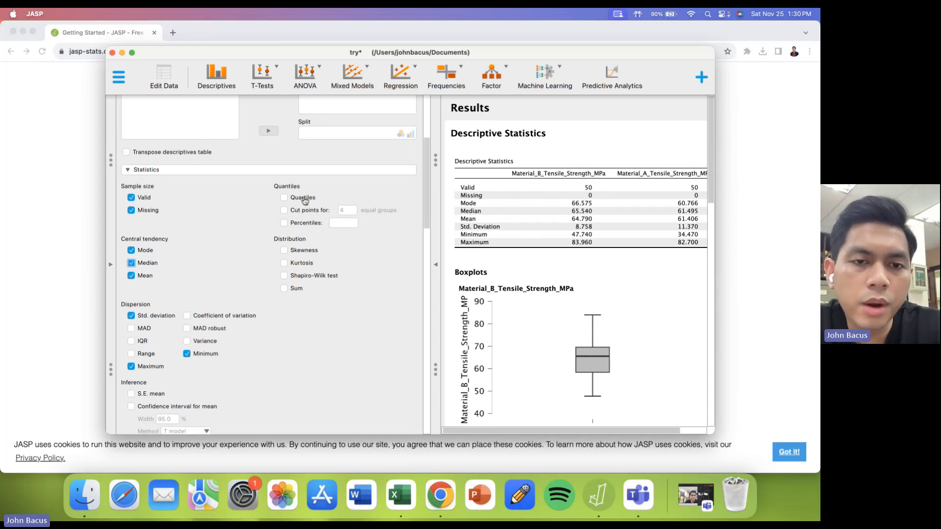
click(303, 197)
click(304, 223)
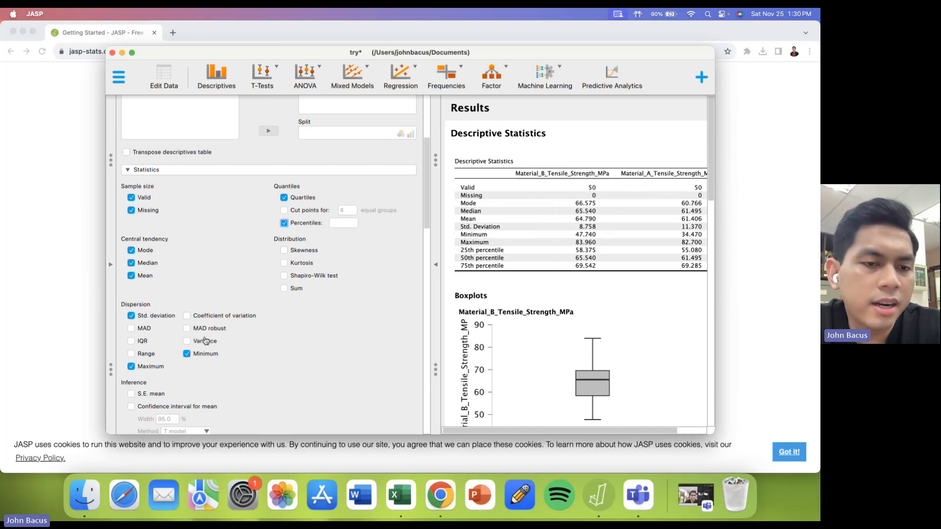
click(205, 340)
scroll(166, 364, down, 3)
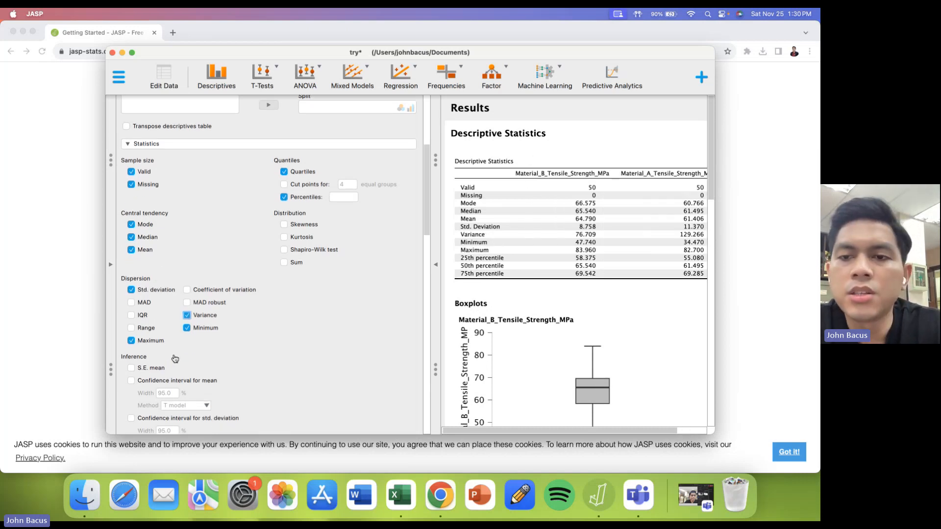
- Start a classical Independent Samples T-Test with Material_B_Tensile_Strength_MPa and Material_A_Tensile_Strength_MPa as dependent variables
scroll(535, 287, right, 3)
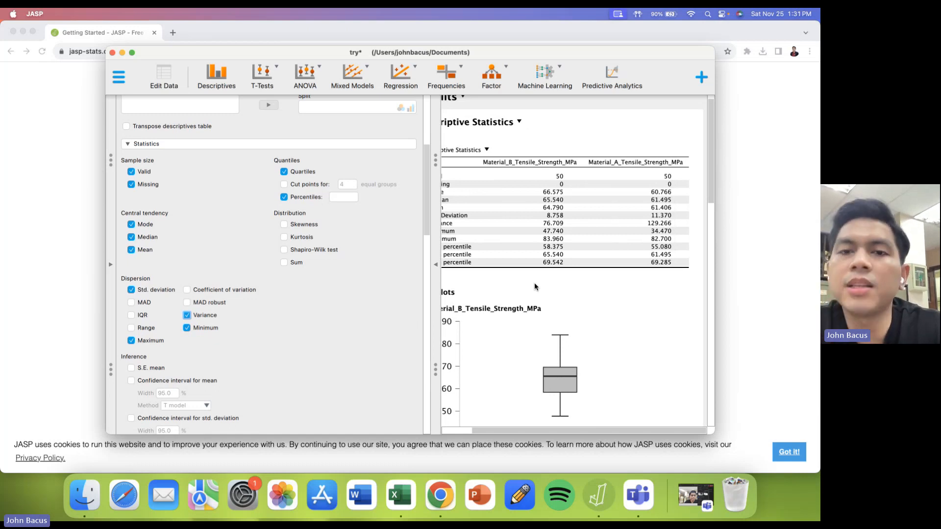
click(263, 80)
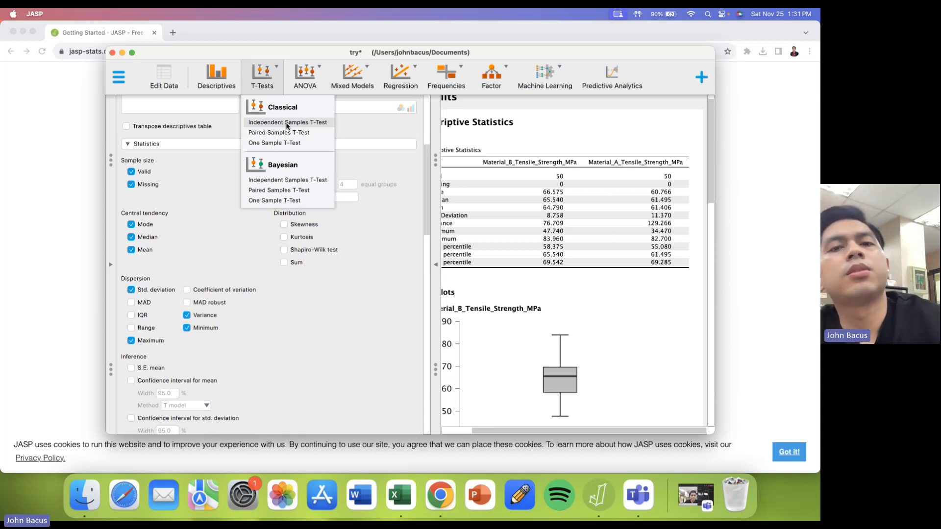
click(286, 122)
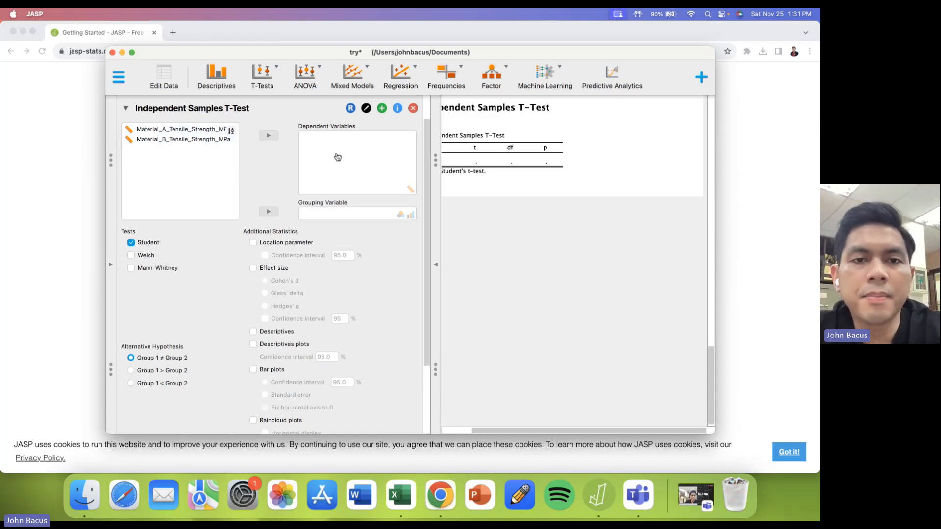
double_click(188, 140)
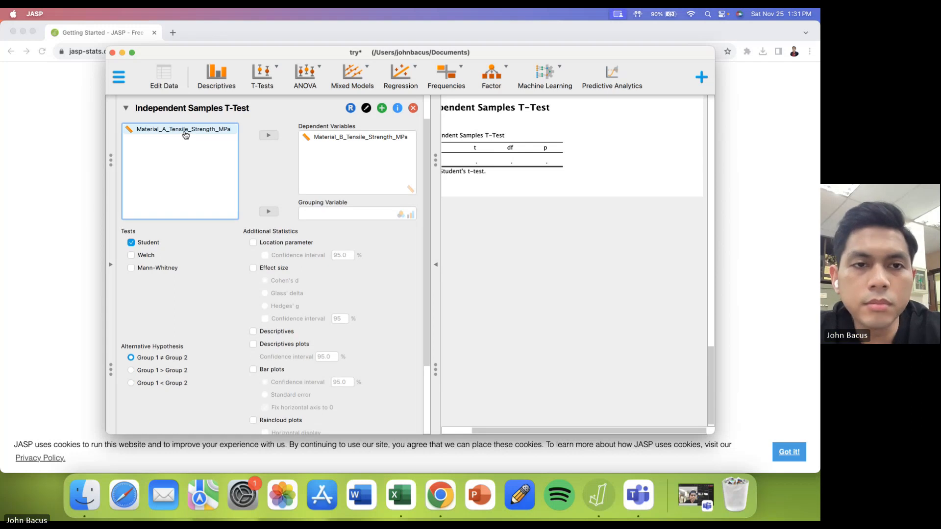
double_click(185, 131)
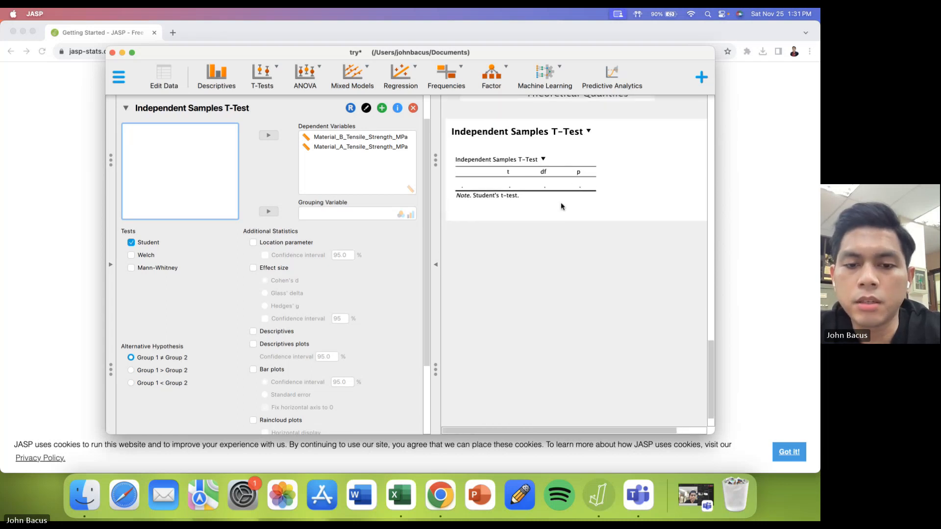
- Switch to Excel and move all Material_B tensile values from column B to below the Material_A values, starting at A52
click(405, 501)
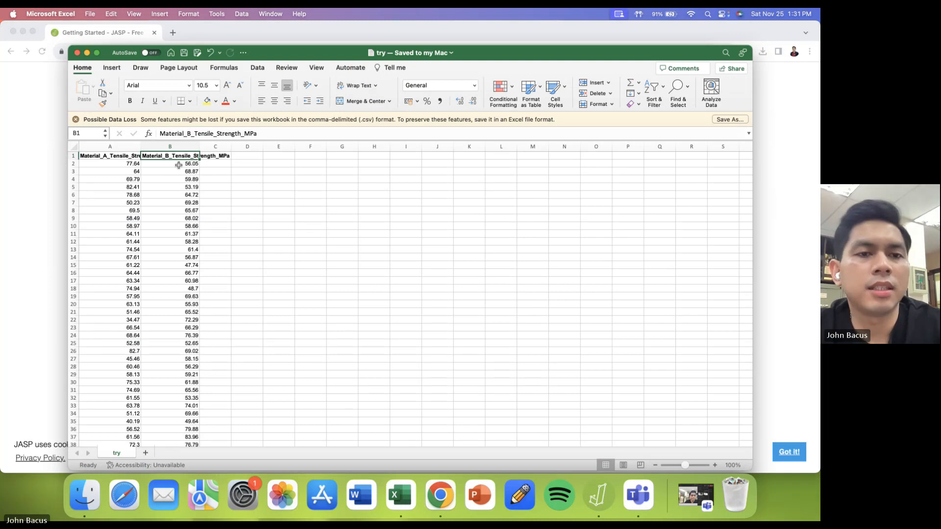
drag(178, 165, 188, 486)
scroll(190, 428, up, 1)
key(super+c)
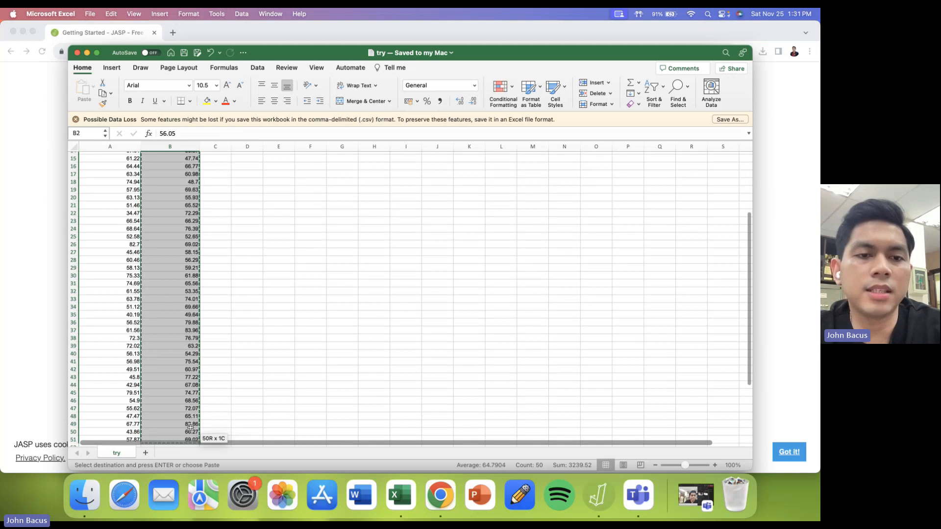
scroll(190, 427, down, 5)
click(111, 335)
key(super+v)
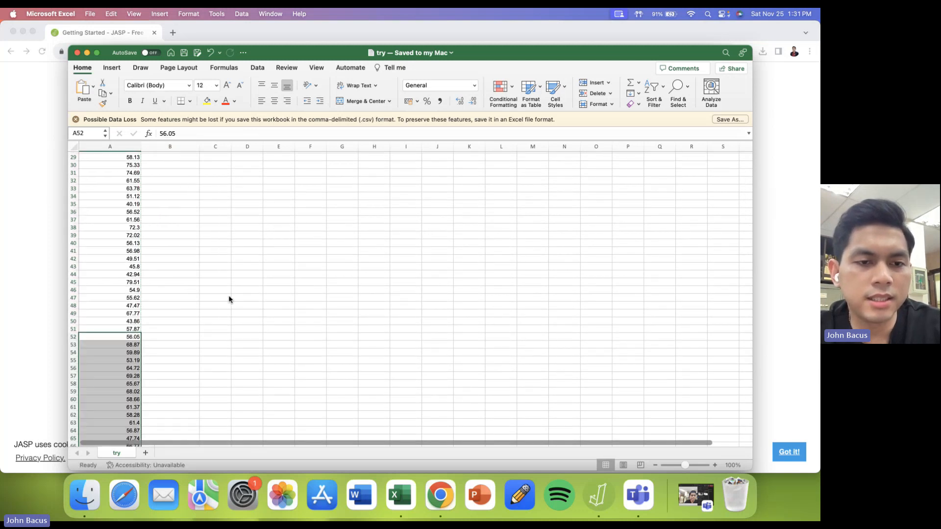
- Undo the move of the Material_B values, compare the columns, and redo the move
scroll(229, 295, up, 10)
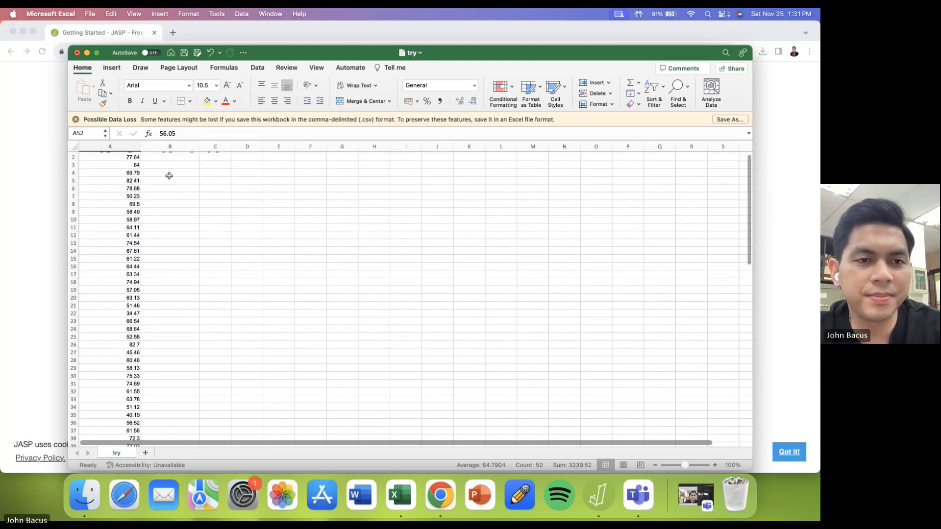
key(super+z)
scroll(175, 287, up, 10)
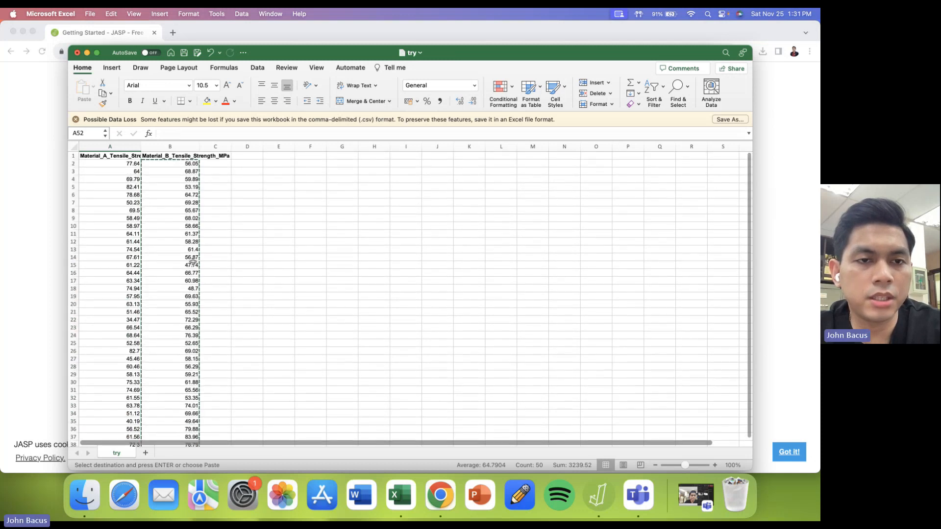
scroll(192, 262, down, 6)
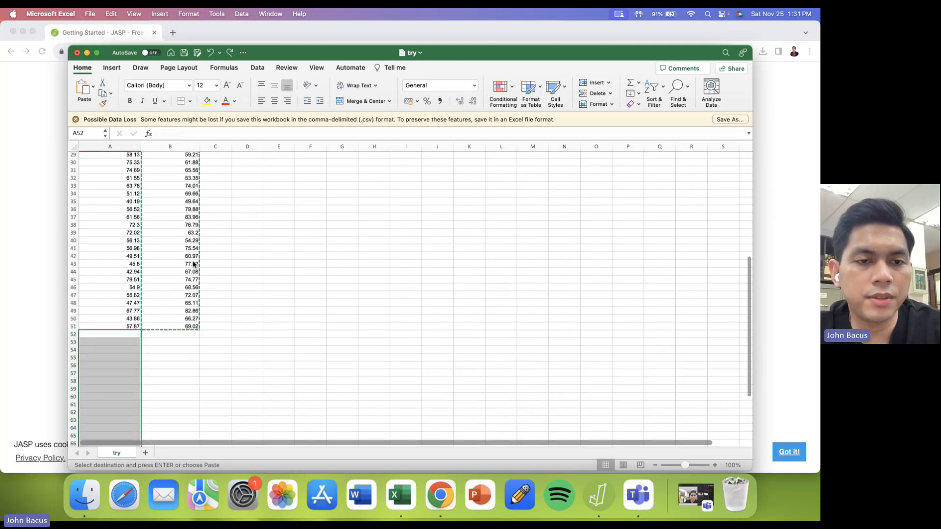
click(230, 53)
scroll(180, 232, up, 10)
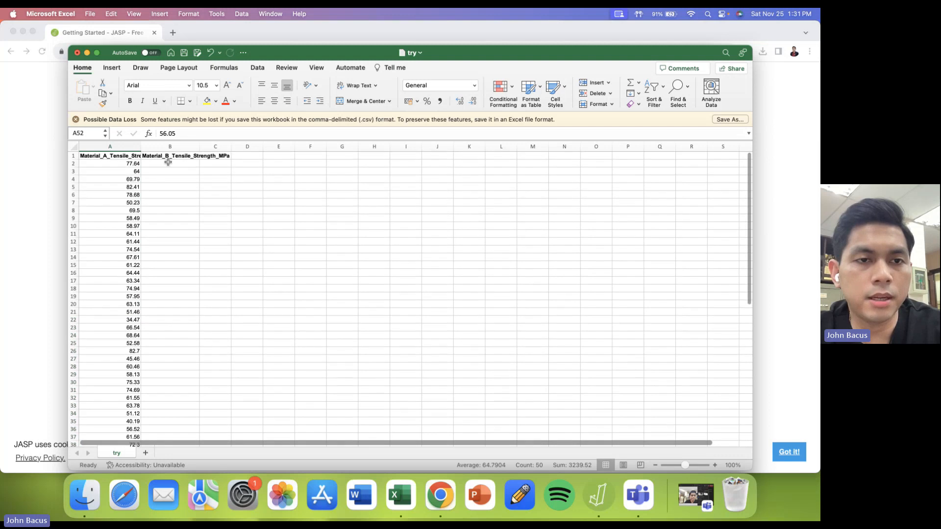
- Enter the group label Tensile A in B2 and fill it down column B to row 36
click(166, 157)
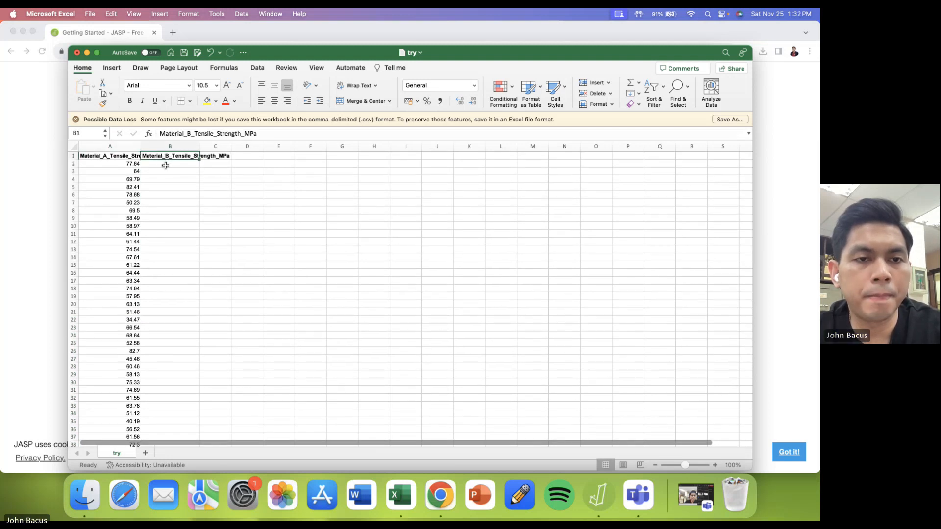
scroll(166, 165, right, 1)
click(161, 165)
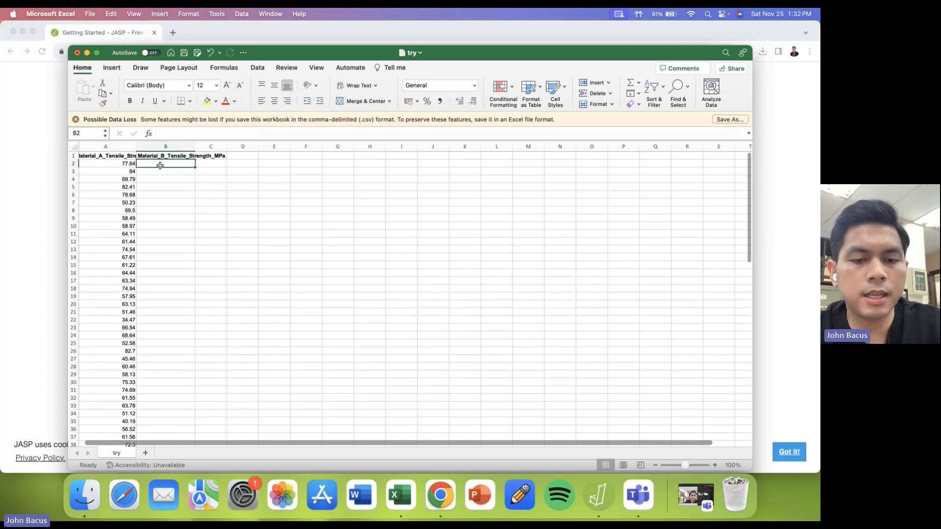
text(Tensile )
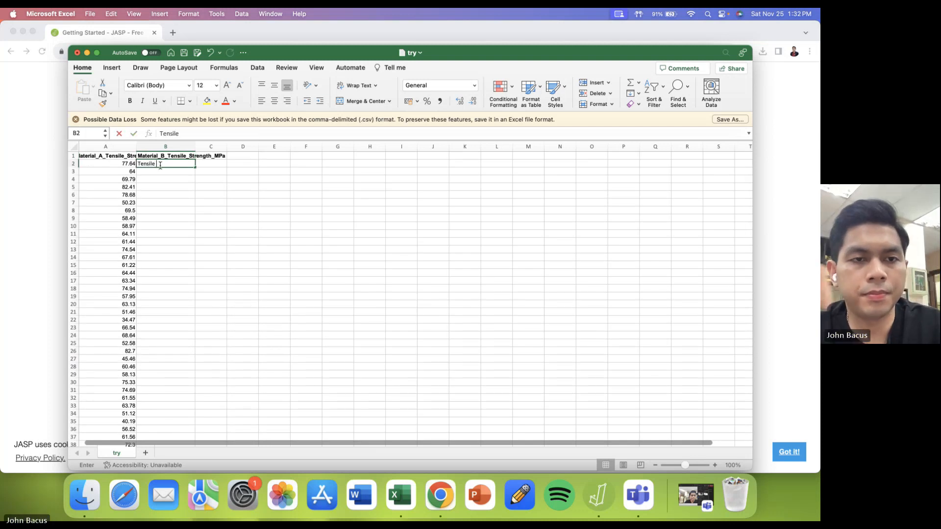
text(A)
click(175, 178)
click(186, 164)
drag(196, 168, 199, 435)
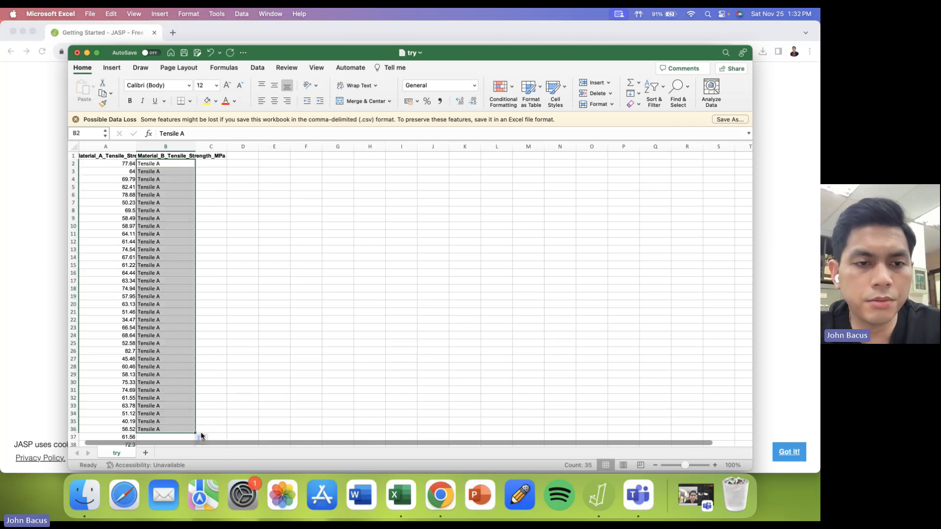
- Search the sheet for 56.05, the first Material_B value, and extend the Tensile A labels from B36 down to B52
scroll(199, 374, down, 3)
scroll(204, 377, down, 5)
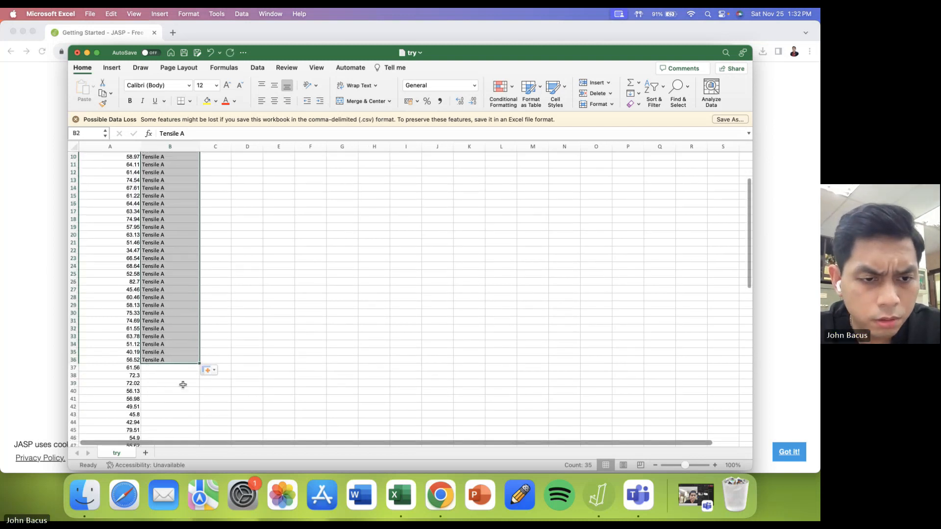
scroll(183, 385, up, 2)
scroll(182, 384, down, 5)
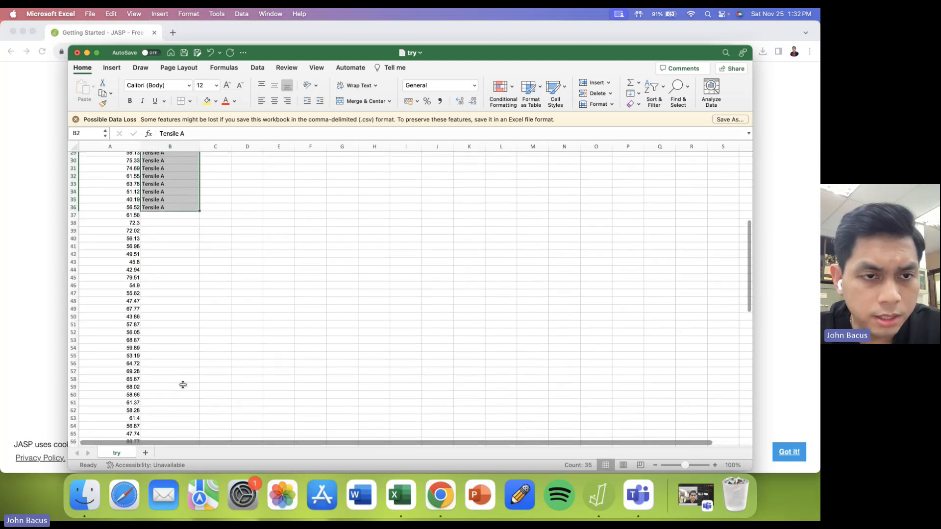
click(164, 213)
scroll(164, 212, up, 3)
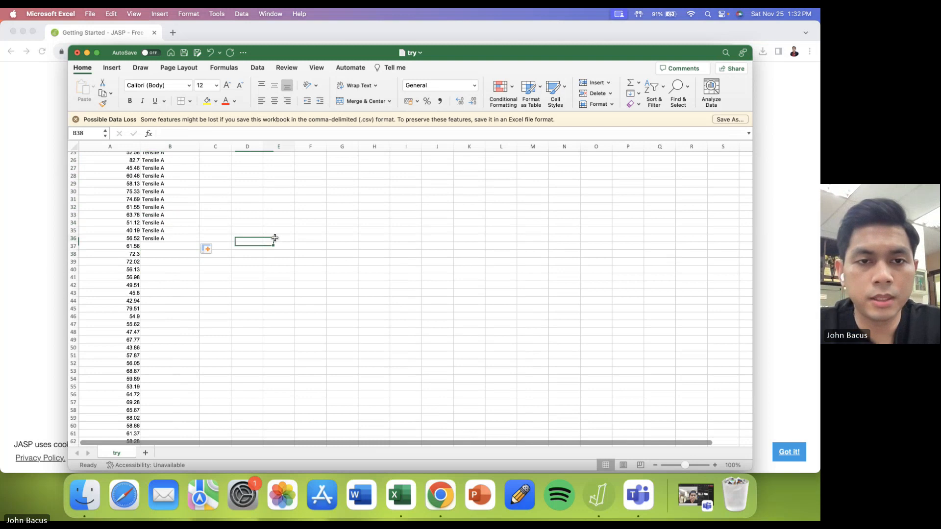
click(278, 238)
text(56.05)
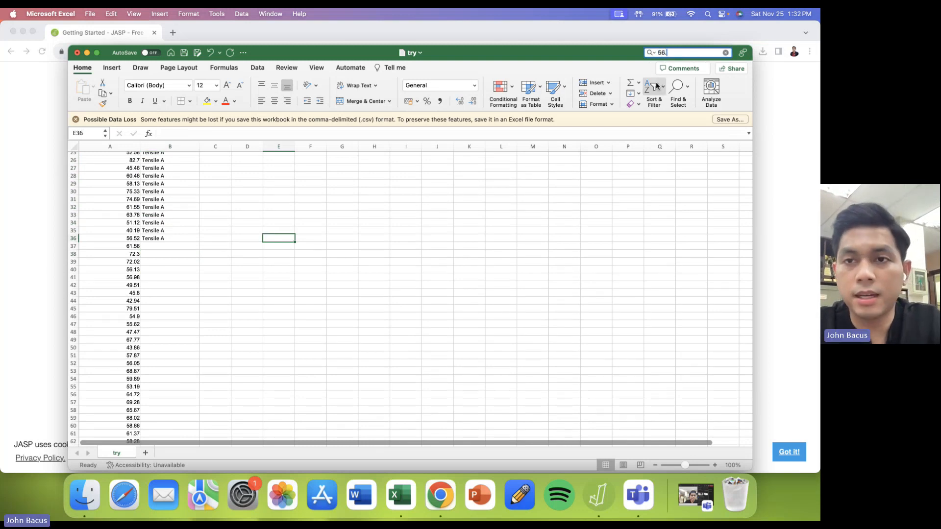
key(Return)
click(167, 239)
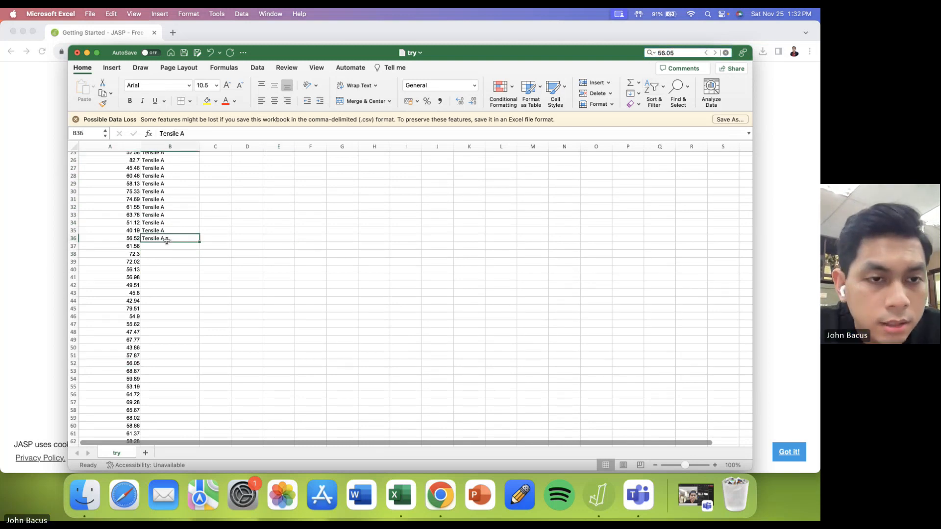
drag(199, 242, 196, 362)
- Change the label in B52 to Tensile B, fill it down beside the remaining values, and save the file
double_click(179, 365)
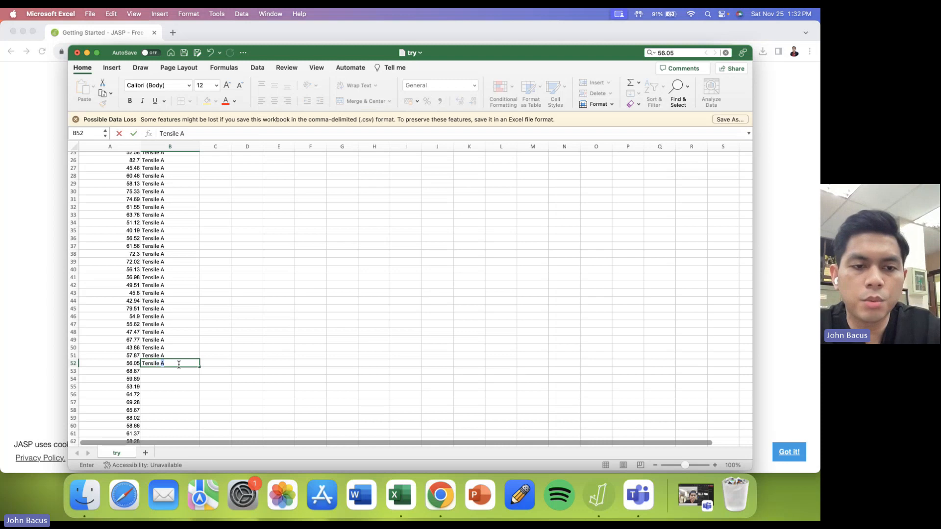
text(B)
scroll(193, 370, down, 5)
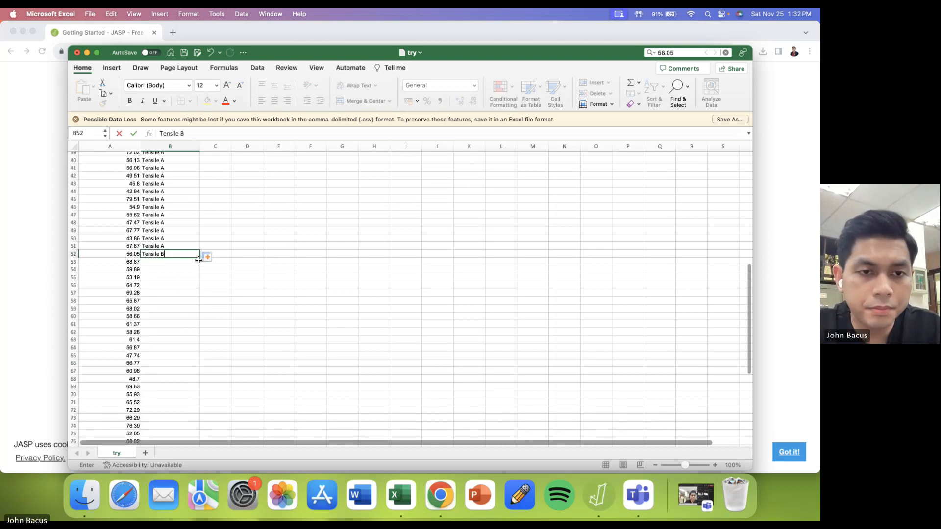
drag(198, 260, 196, 441)
scroll(254, 296, up, 15)
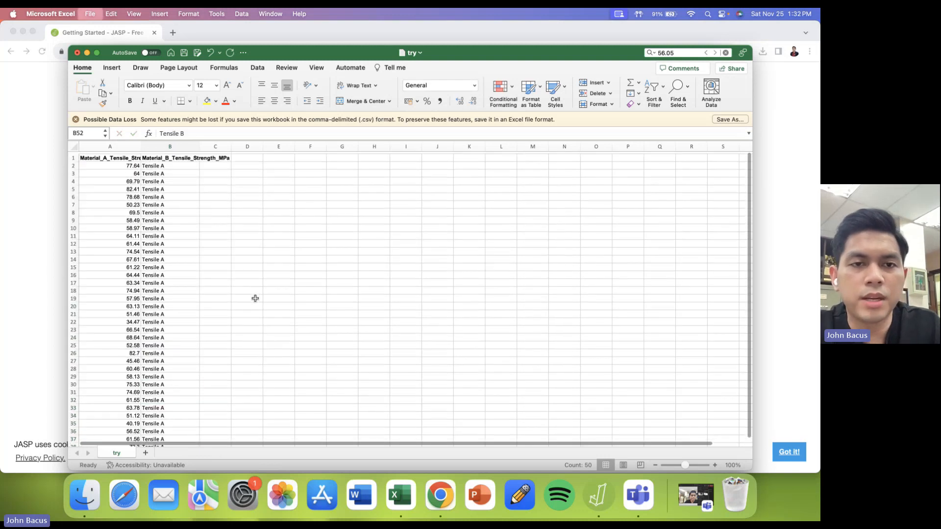
key(super+s)
- Switch to JASP and show the data table of the currently loaded dataset
click(598, 501)
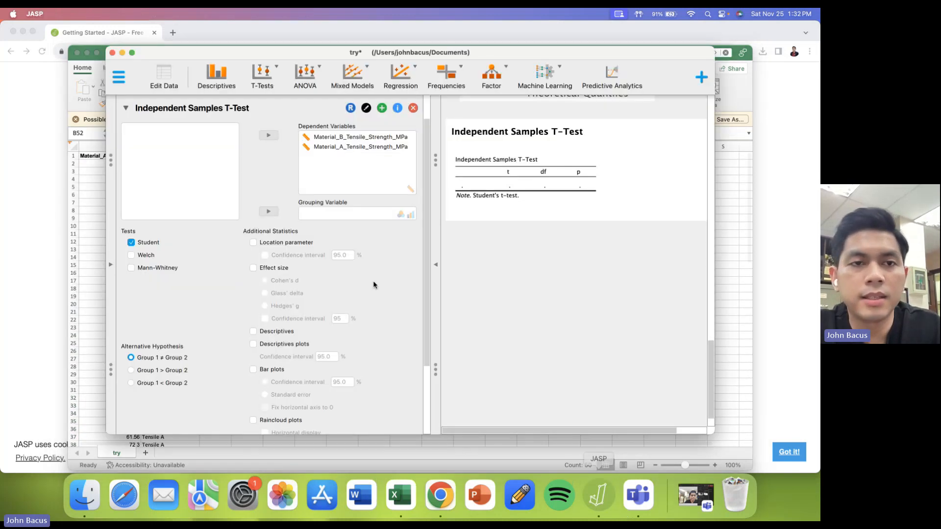
click(119, 77)
click(147, 106)
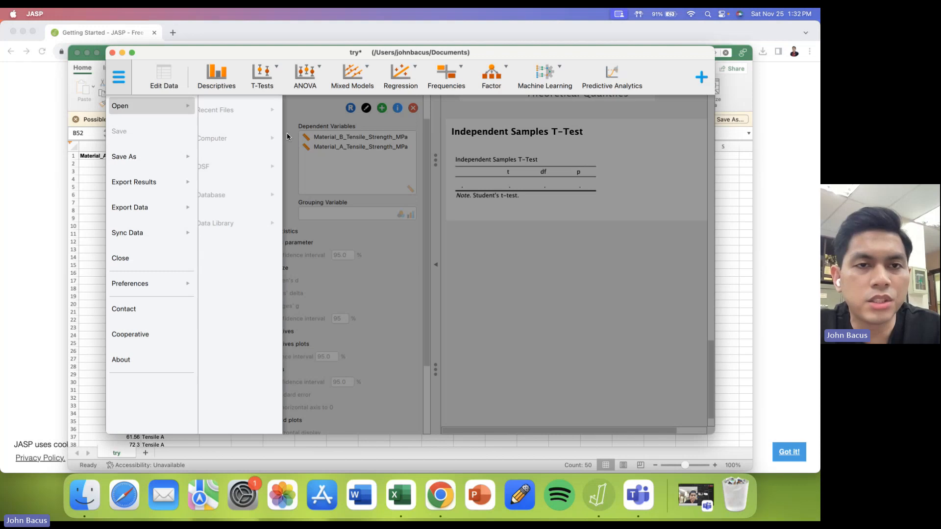
click(287, 133)
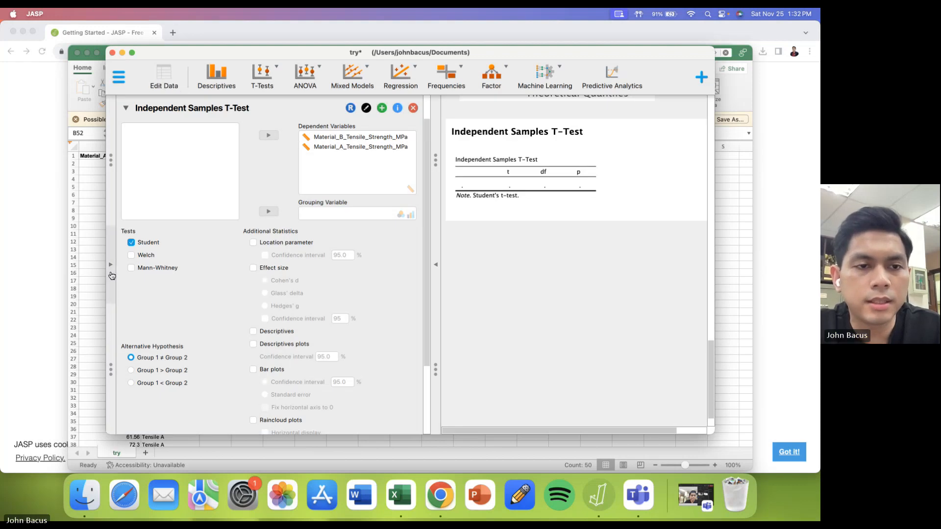
click(111, 272)
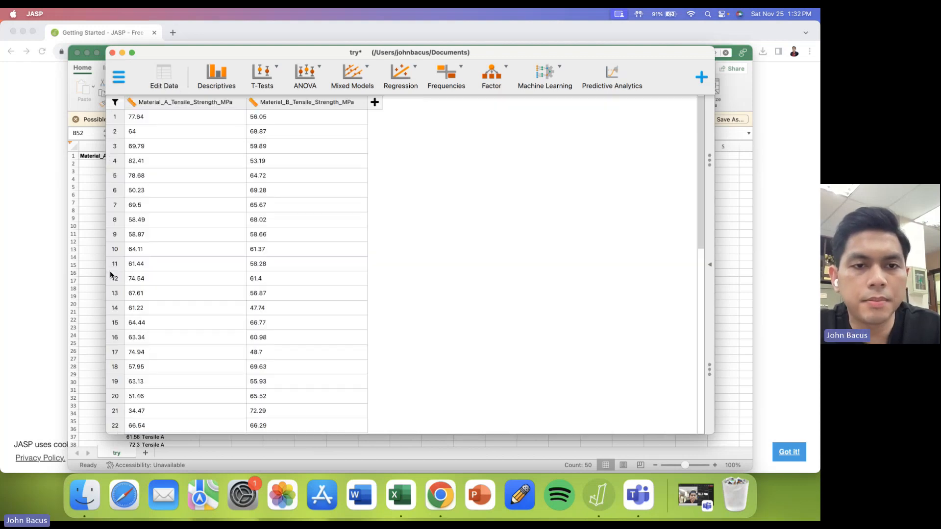
- Open the updated try file from the computer's Documents folder
click(125, 78)
click(147, 106)
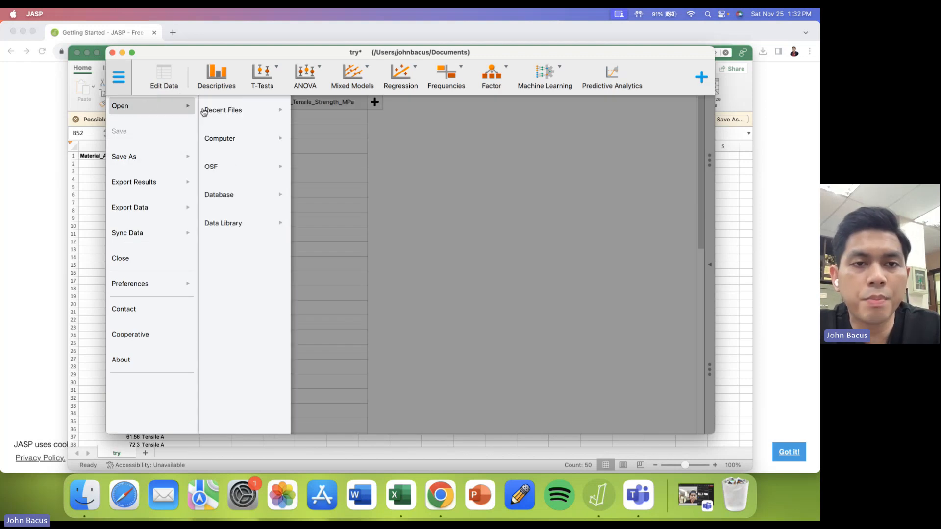
click(237, 141)
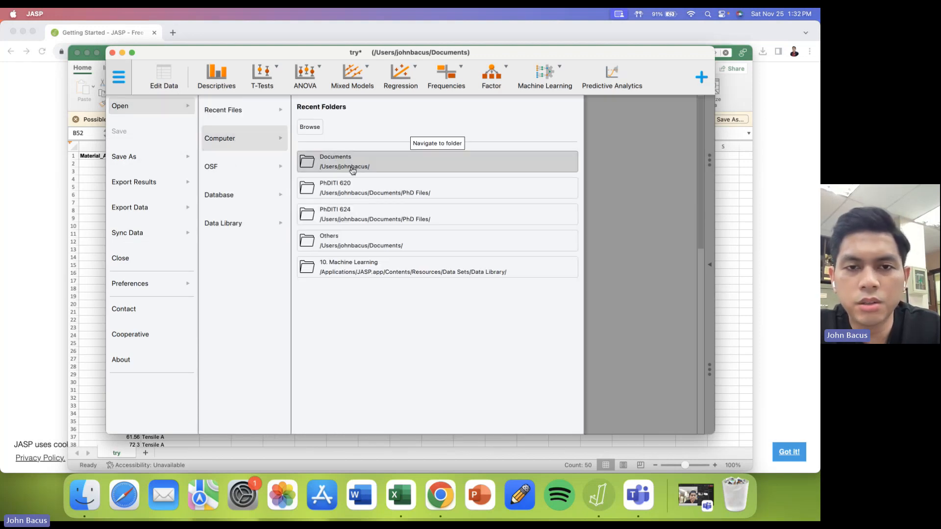
click(351, 165)
double_click(321, 132)
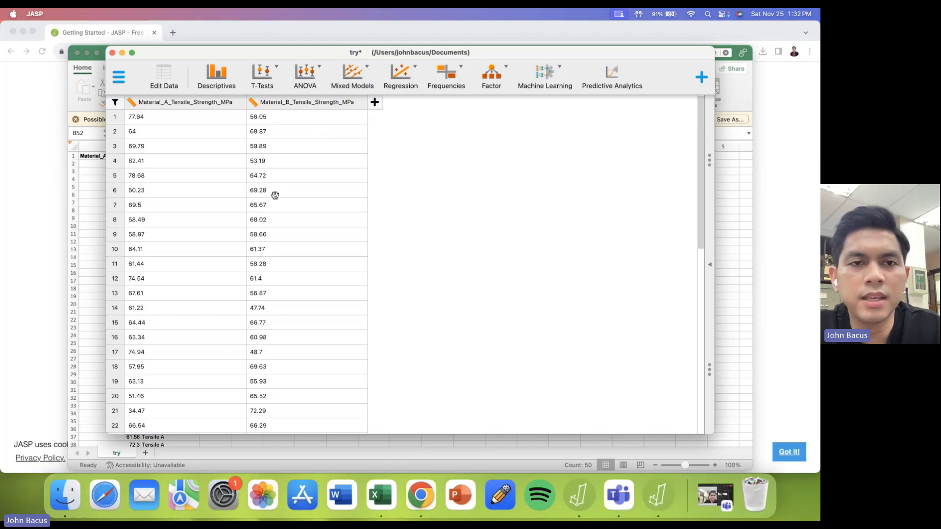
- Look through the reloaded data and view the measurement type options for the Material_B_Tensile_Strength_MPa column
scroll(351, 240, down, 15)
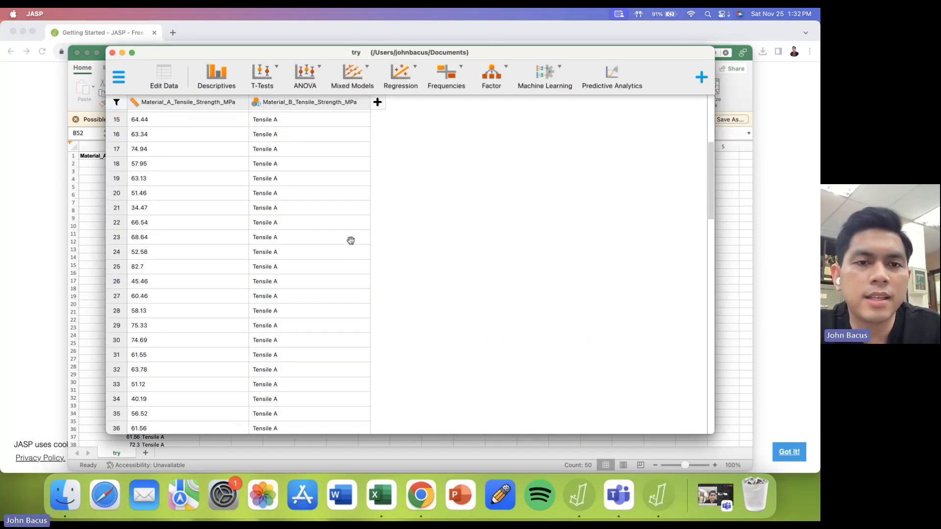
scroll(351, 240, up, 15)
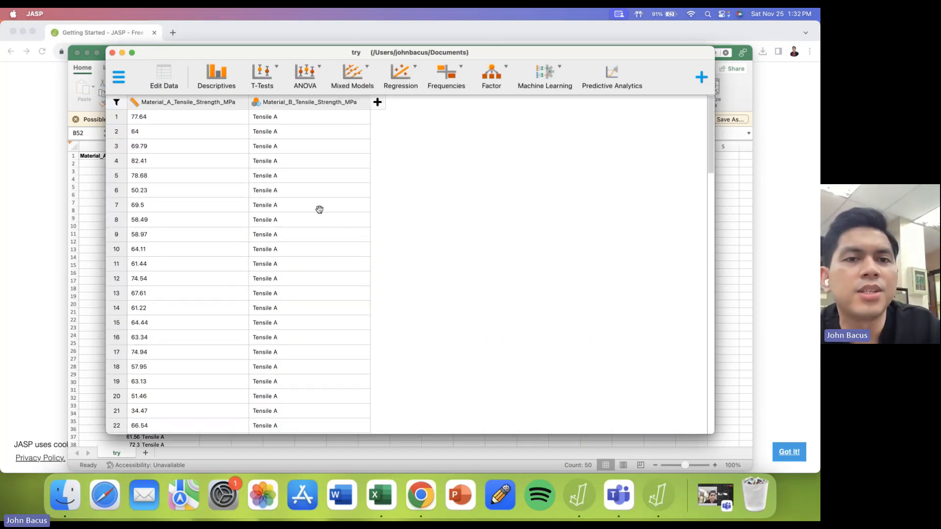
click(255, 103)
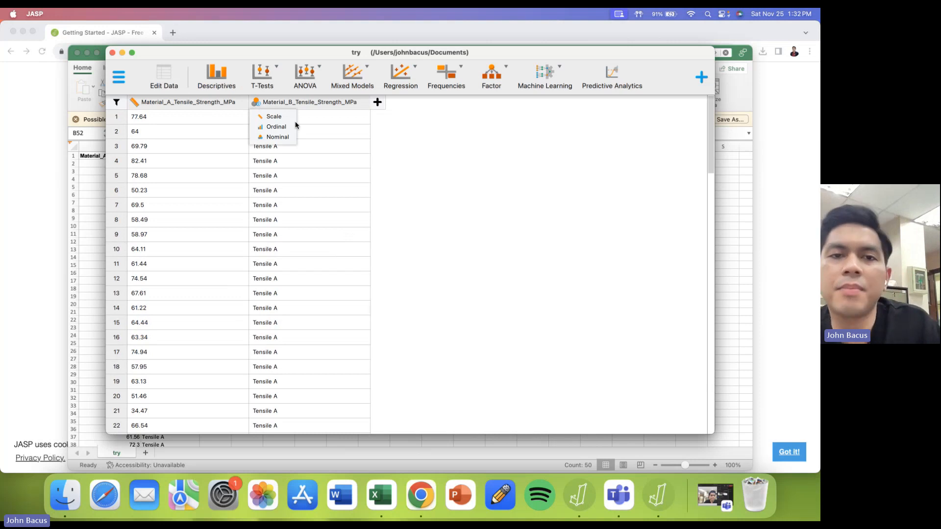
click(437, 211)
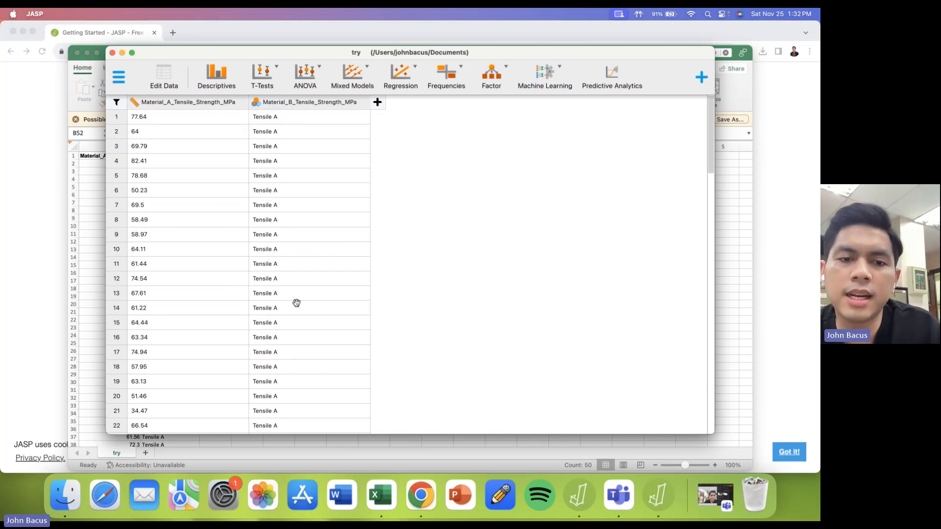
- Look through the data table and check the measurement type options of both tensile strength columns
scroll(296, 303, down, 7)
scroll(296, 303, up, 7)
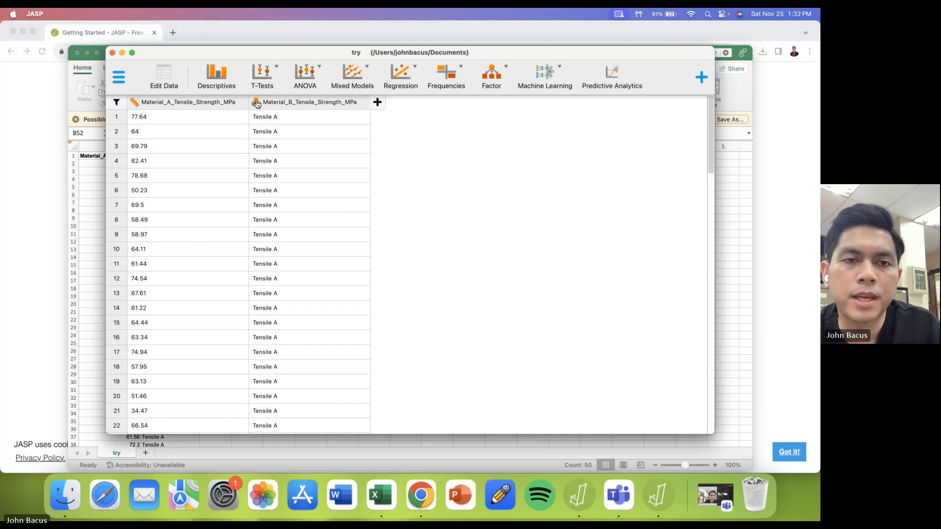
click(255, 103)
click(333, 120)
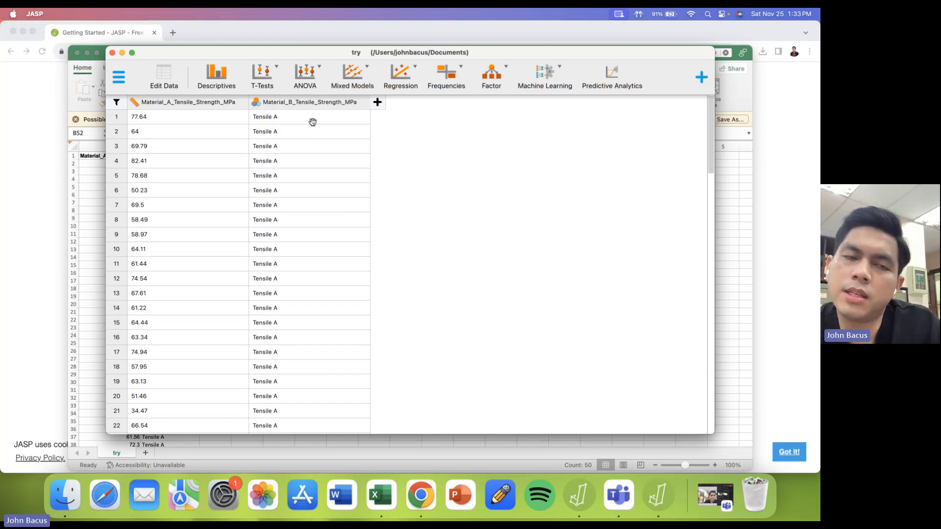
click(134, 103)
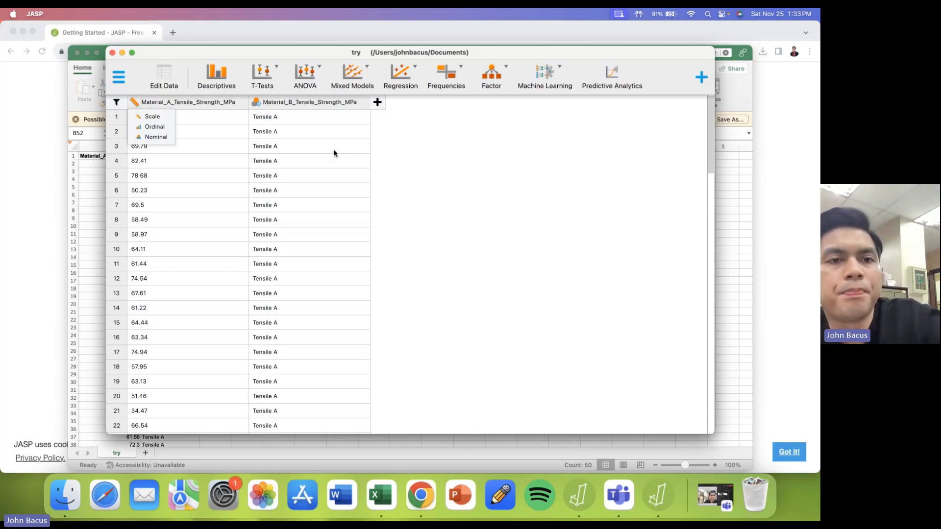
click(430, 174)
- Run Descriptive Statistics on Material_A_Tensile_Strength_MPa, split by Material_B_Tensile_Strength_MPa
click(277, 84)
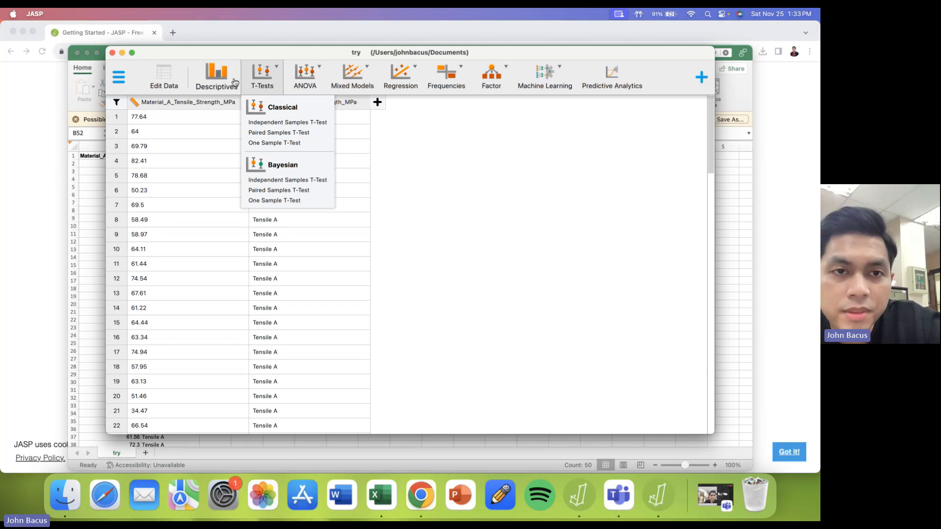
click(216, 74)
click(195, 142)
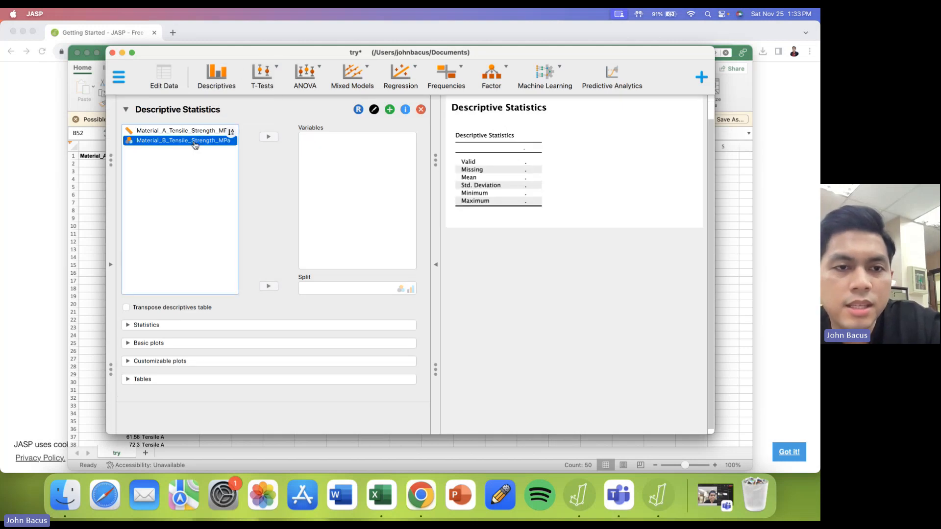
click(268, 286)
double_click(176, 131)
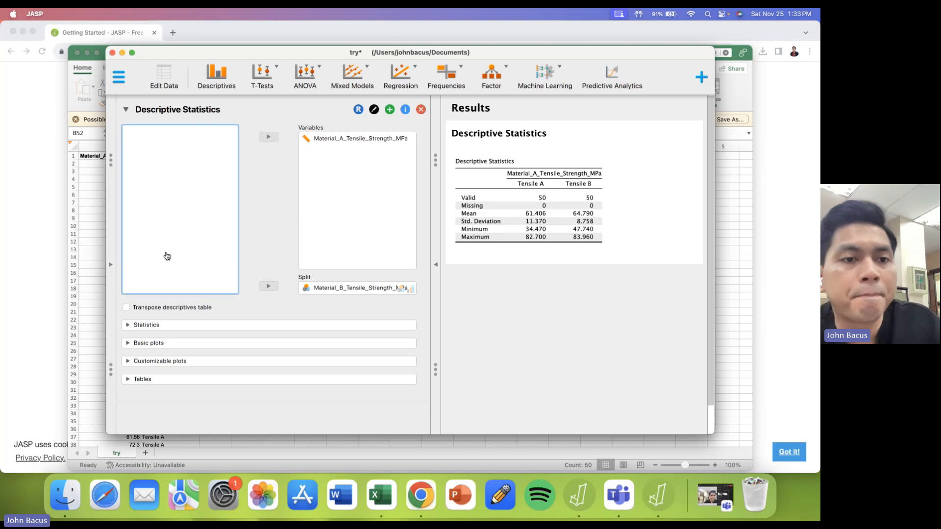
- Switch to the try workbook in Excel and rename the header in A1 to Tensile Strength
click(95, 237)
click(116, 157)
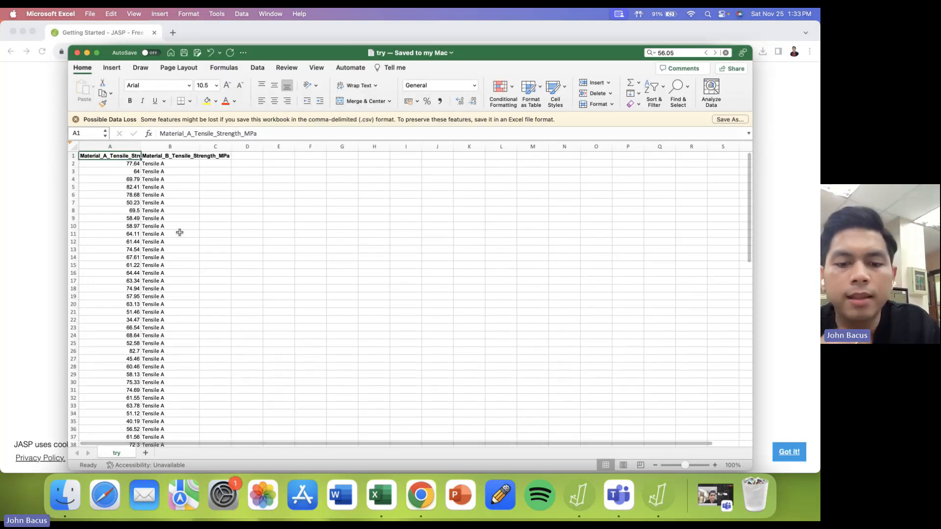
text(Tensi)
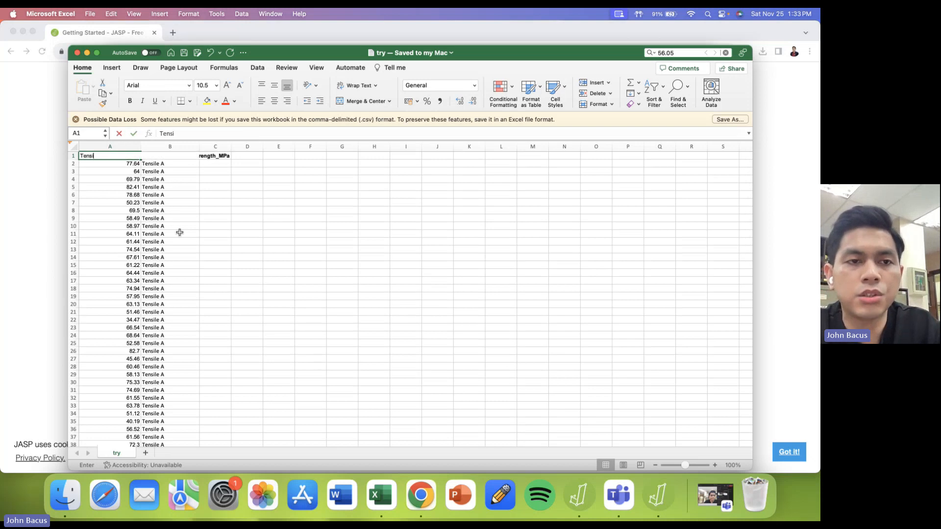
text(le Strength)
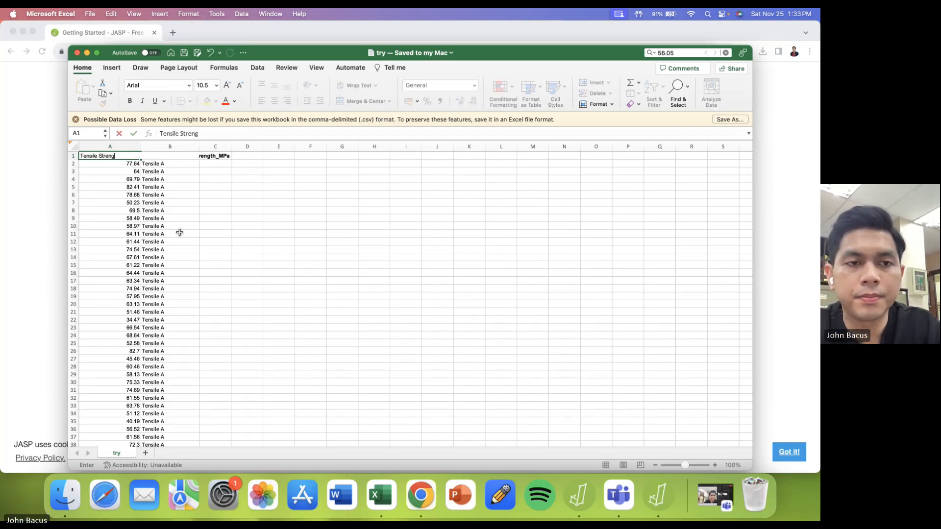
click(249, 216)
- Rename the header in B1 to Tensile Group and save the file
click(186, 159)
text(T)
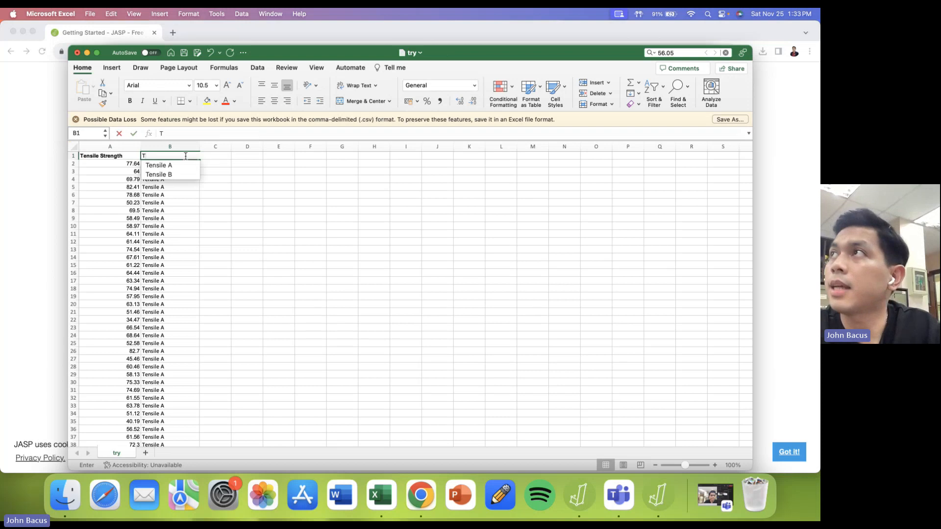
text(ensile Group)
click(247, 202)
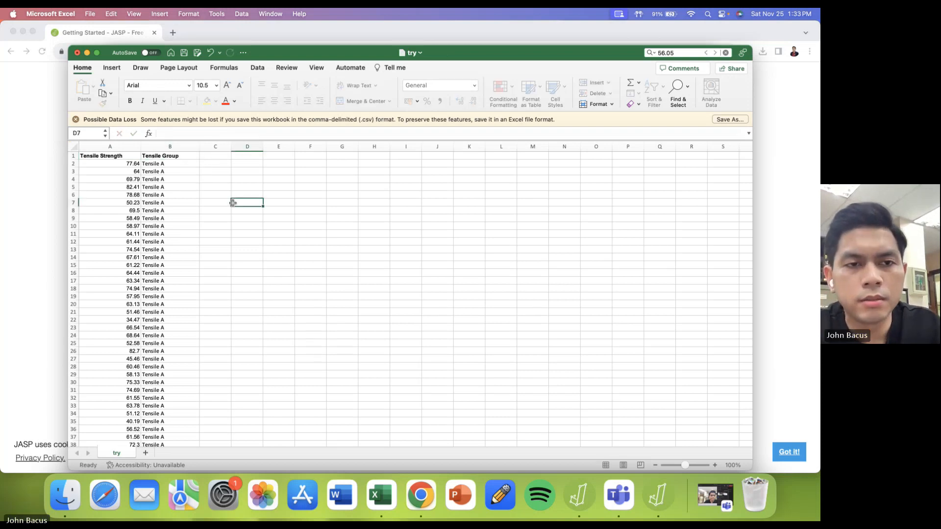
key(super+s)
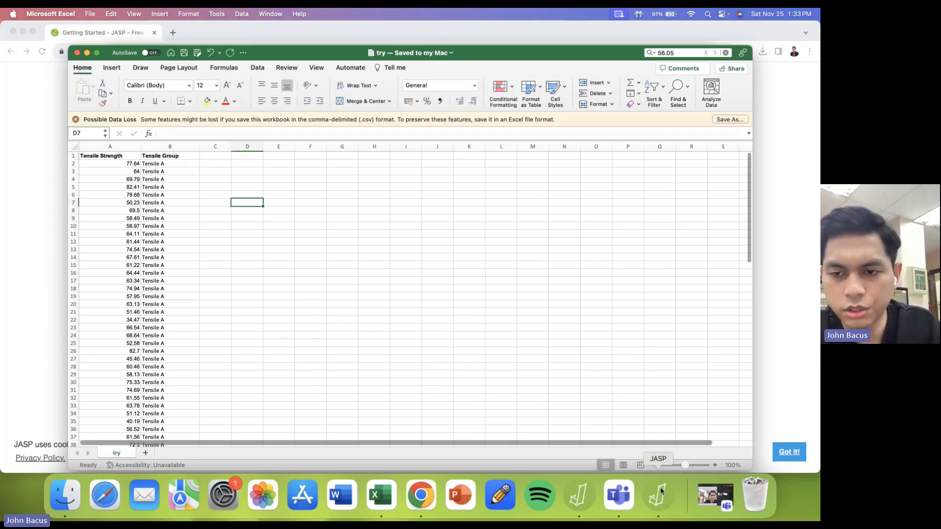
- Switch to JASP and reassign Tensile Strength as the variable in the Descriptive Statistics analysis
key(super+Tab)
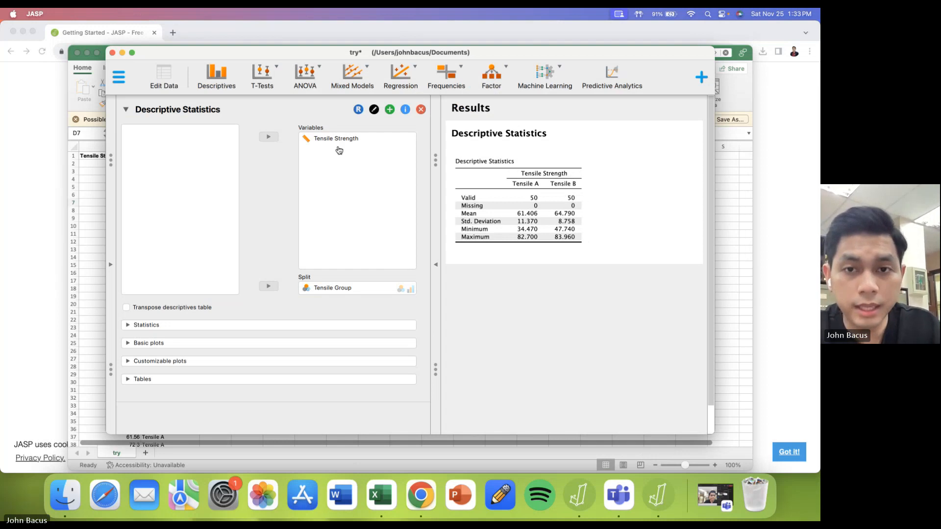
double_click(336, 139)
double_click(167, 132)
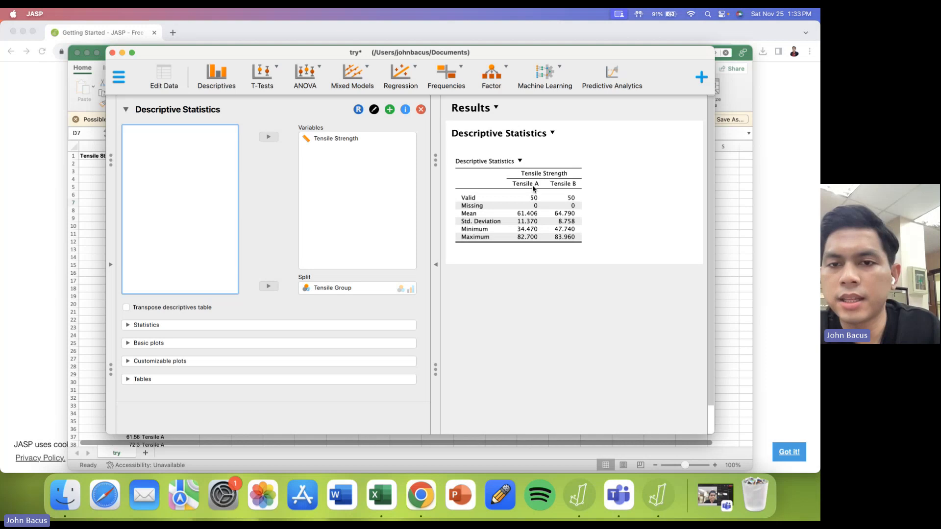
click(524, 182)
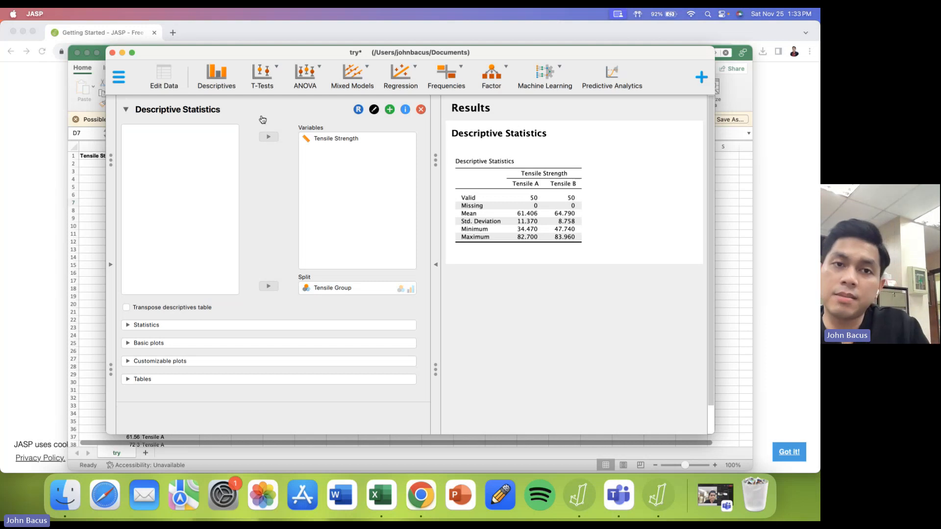
- Run a classical Independent Samples T-Test with Tensile Strength as dependent variable and Tensile Group as grouping variable
click(263, 75)
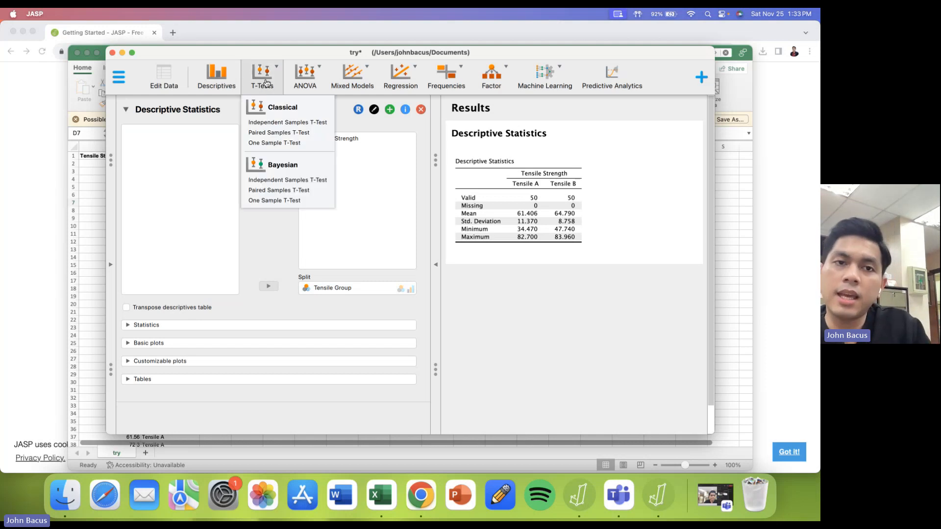
click(296, 123)
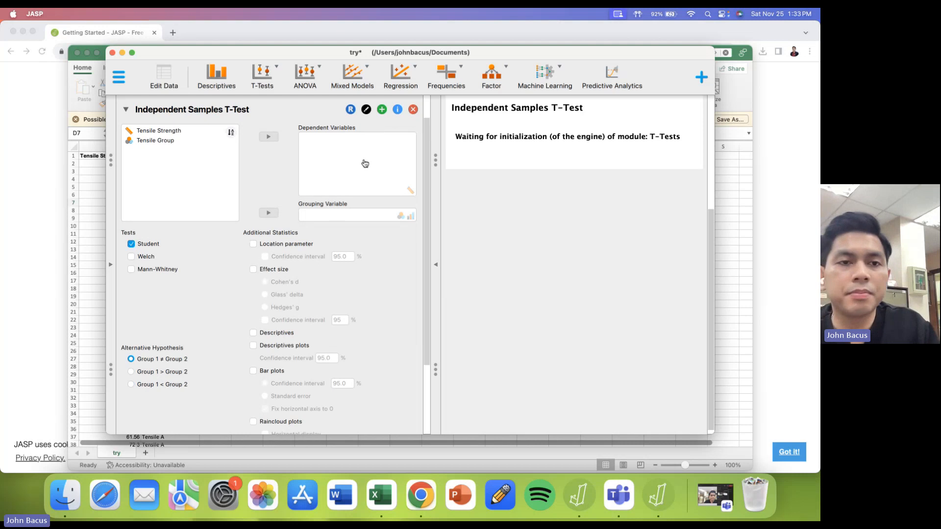
click(204, 141)
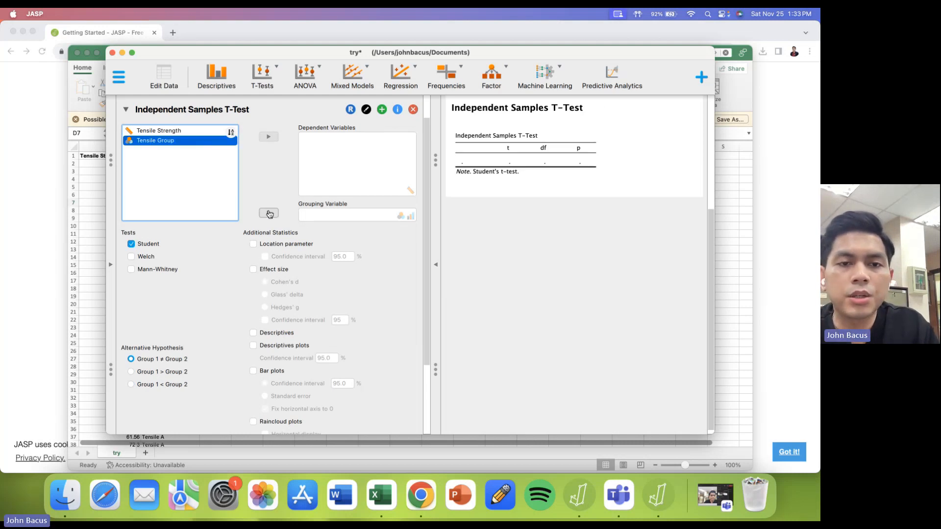
click(269, 213)
double_click(195, 133)
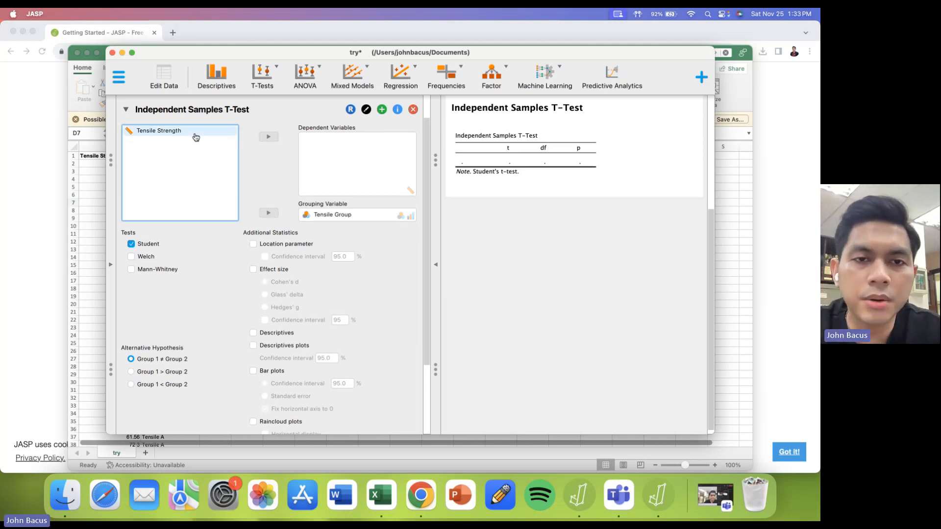
click(533, 164)
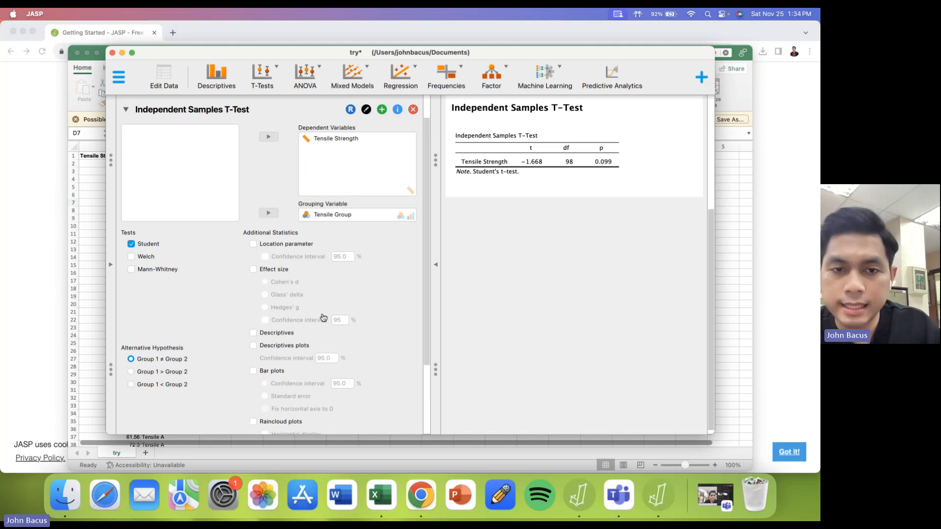
- Preview the descriptives plots for the independent samples t-test, turn them off again, and review the results
scroll(323, 318, down, 4)
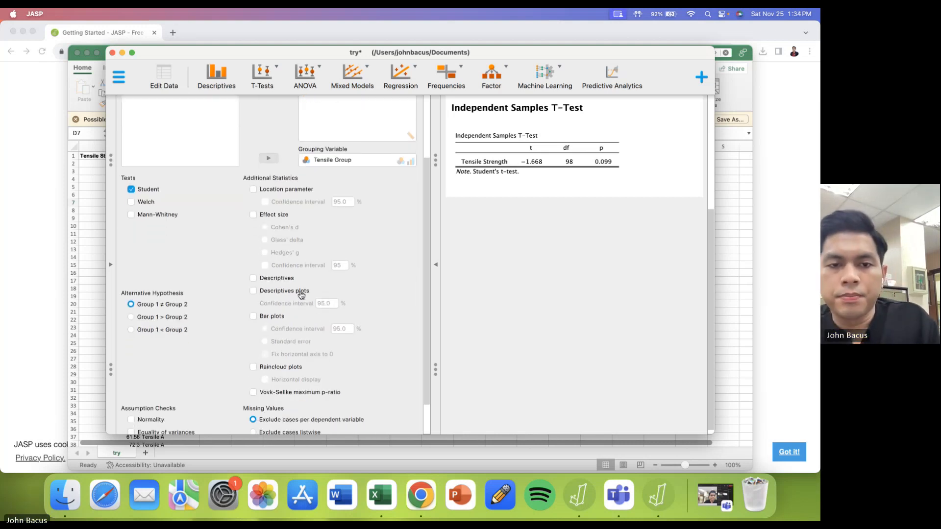
click(296, 291)
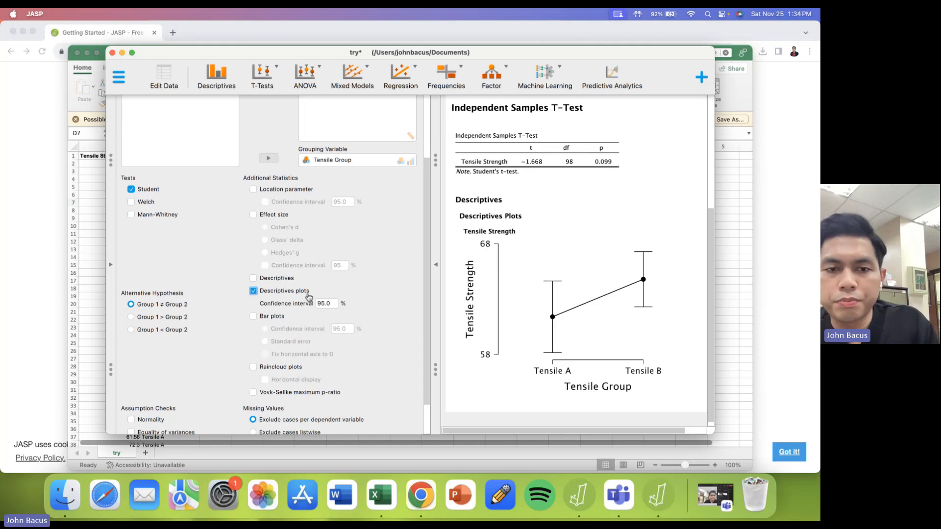
click(289, 294)
scroll(289, 296, down, 3)
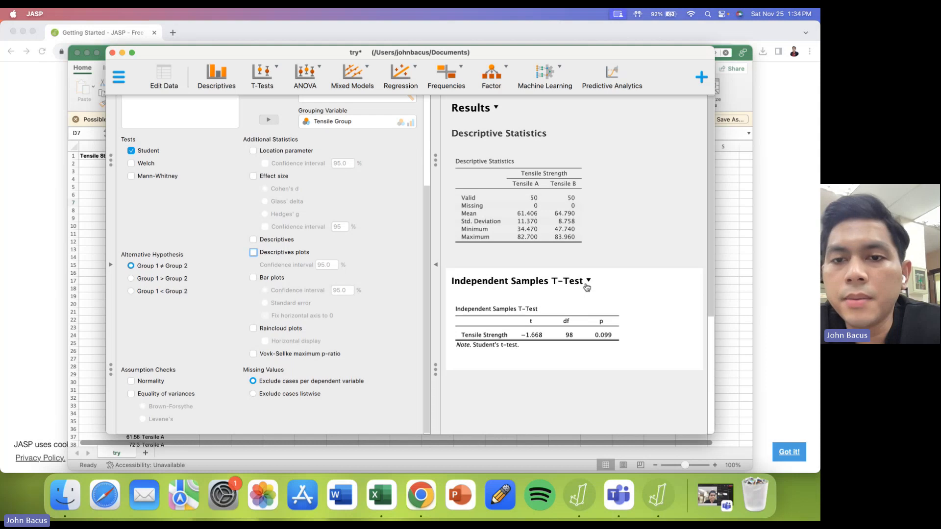
scroll(587, 287, down, 5)
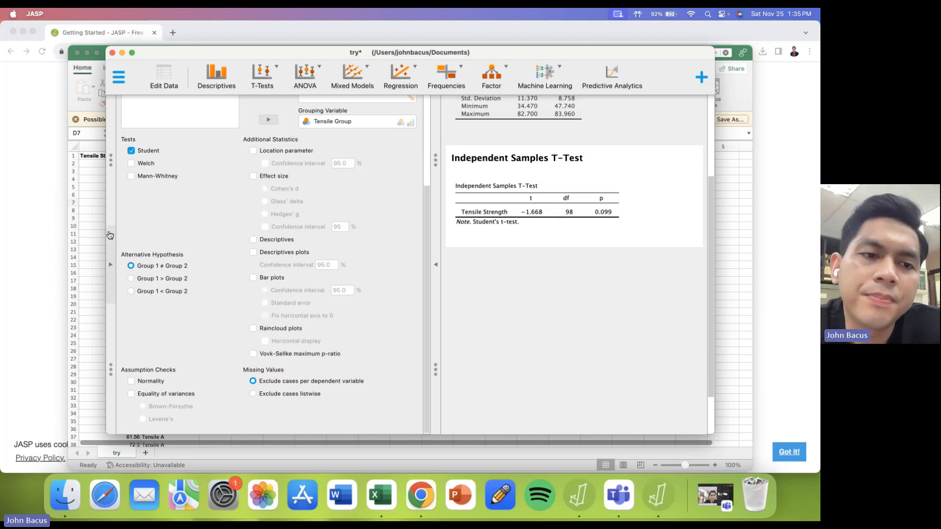
- Switch to Excel and look through the tensile strength values with their Tensile A and Tensile B group labels
click(93, 233)
scroll(153, 223, down, 3)
scroll(153, 223, down, 20)
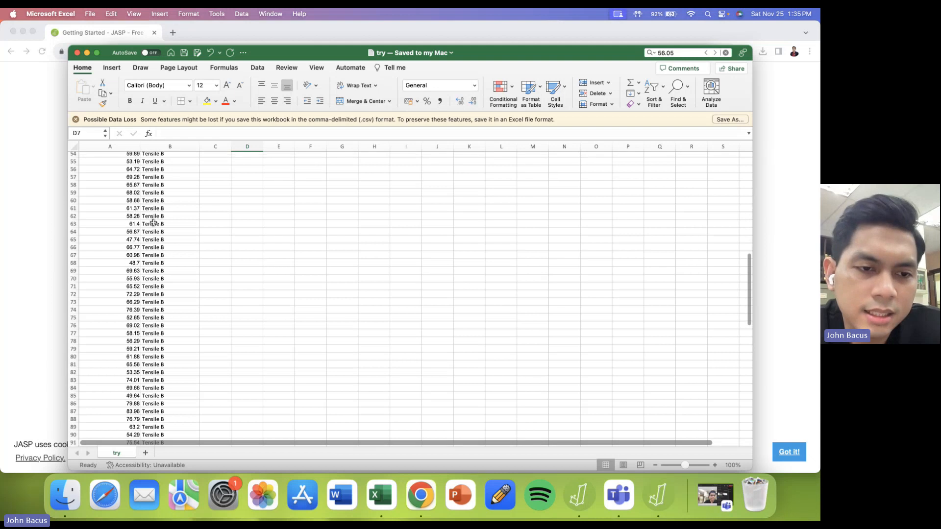
scroll(153, 223, up, 20)
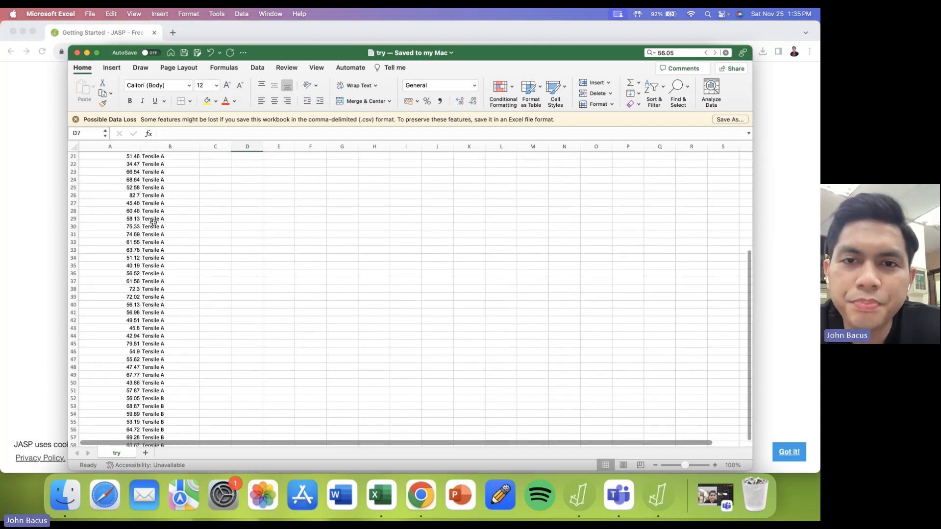
scroll(153, 223, down, 1)
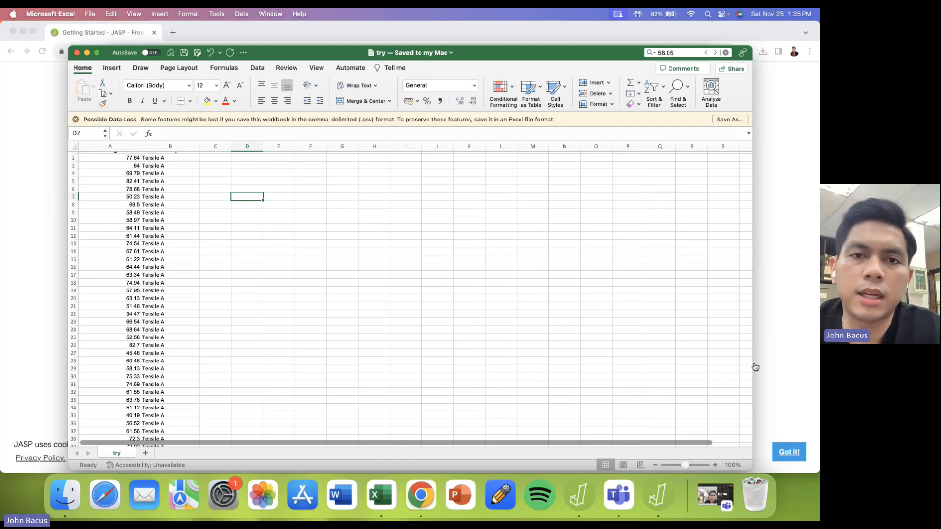
click(736, 366)
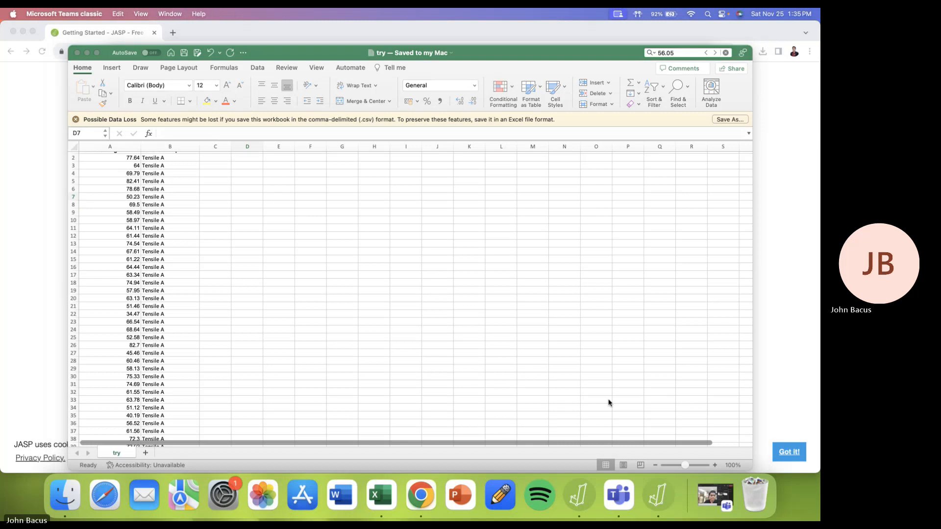
click(715, 495)
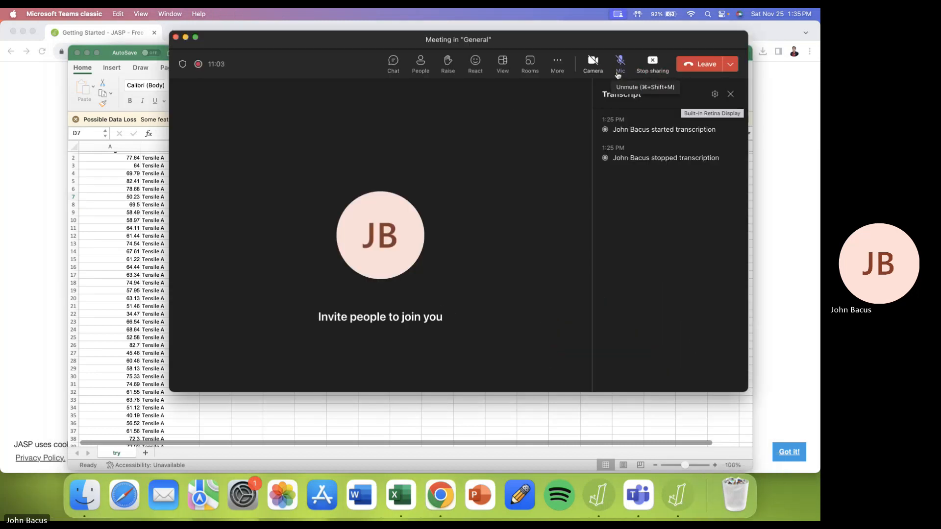
click(652, 61)
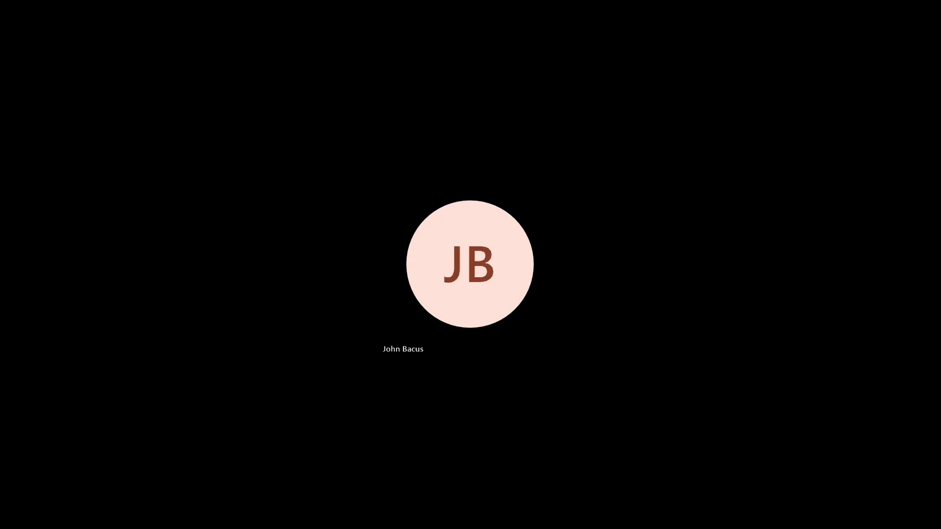